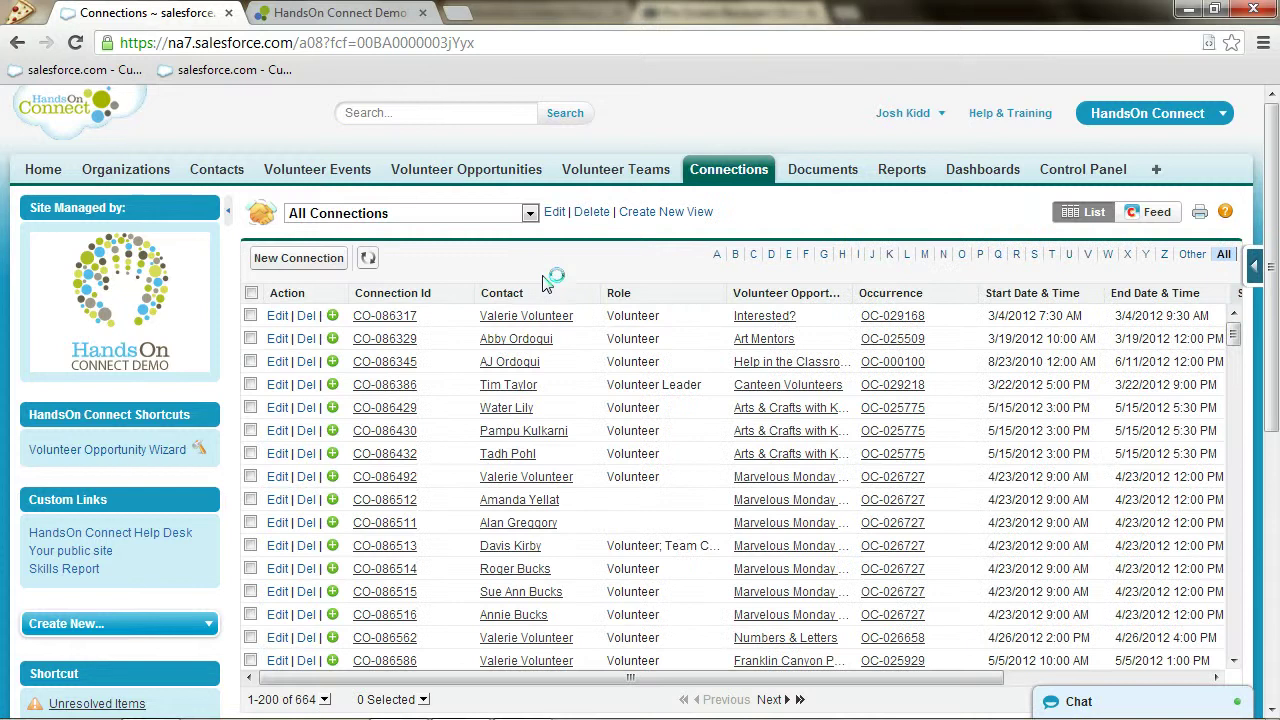
Step: View the connection record CO-086317, and return to the All Connections list
click(398, 318)
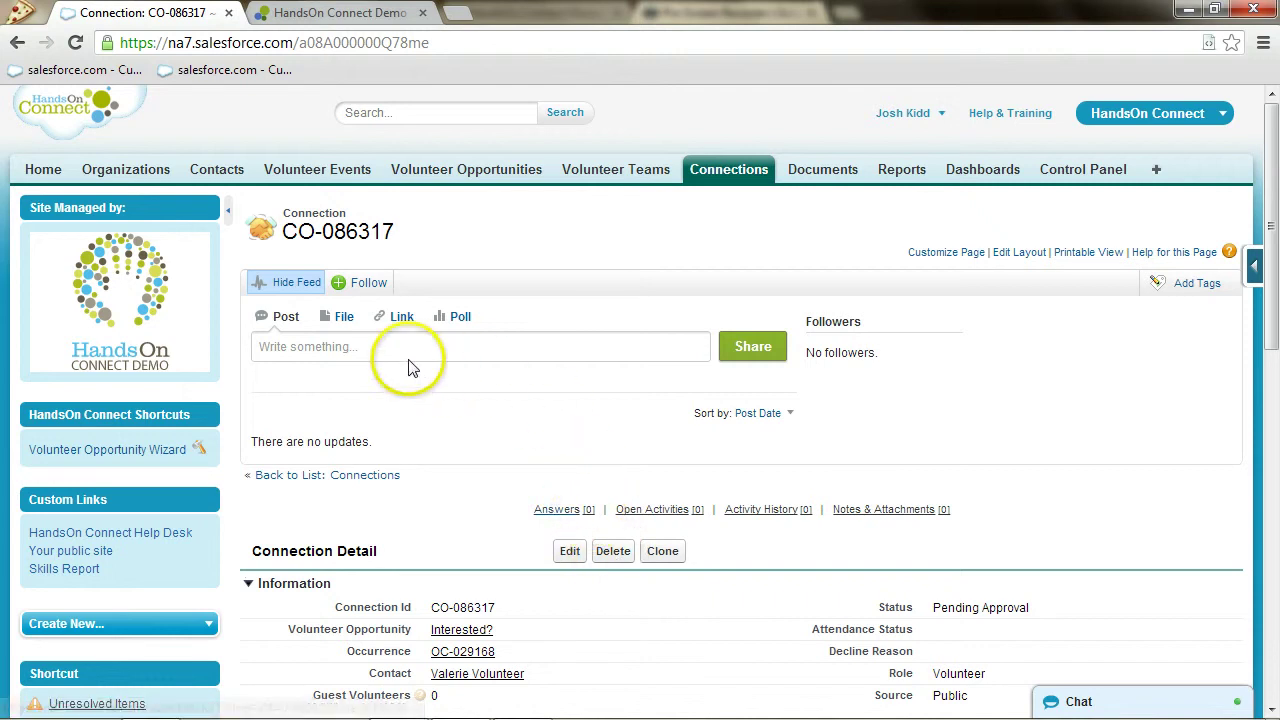
click(327, 484)
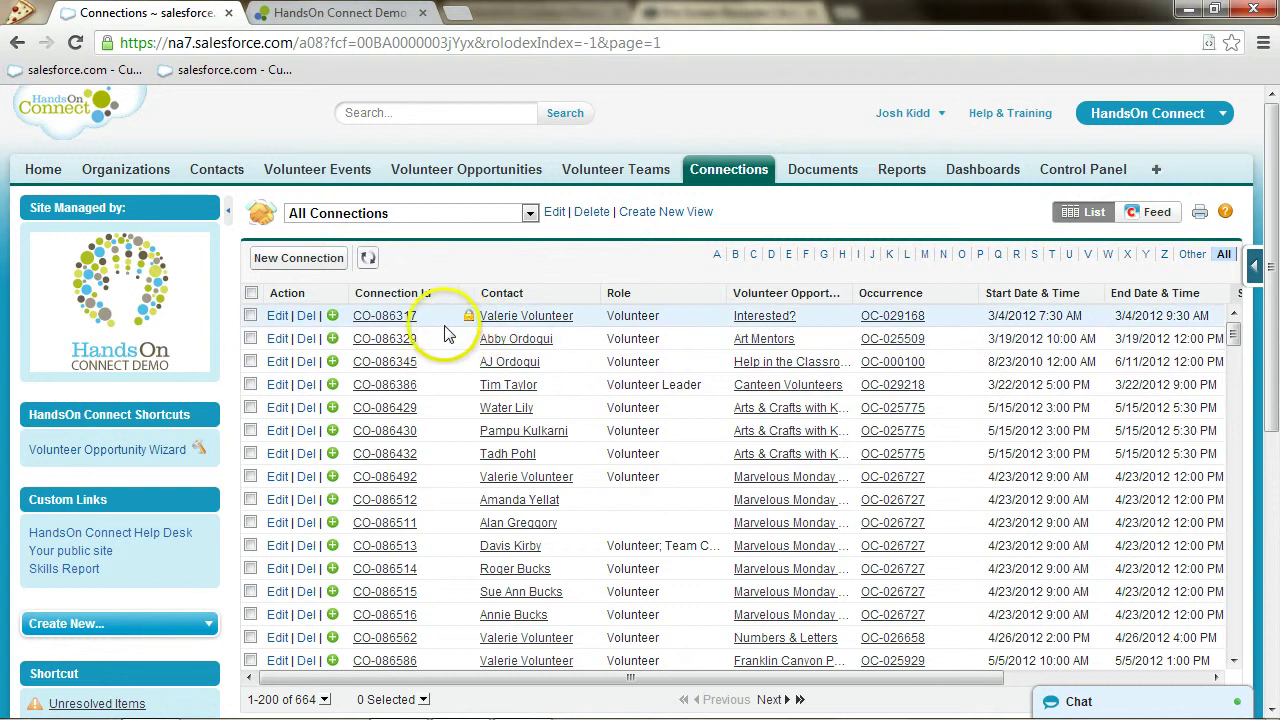
Step: Open the ArtPace organization and examine its detail sections and related lists, such as contacts, volunteer opportunities, locations and activity history
click(146, 171)
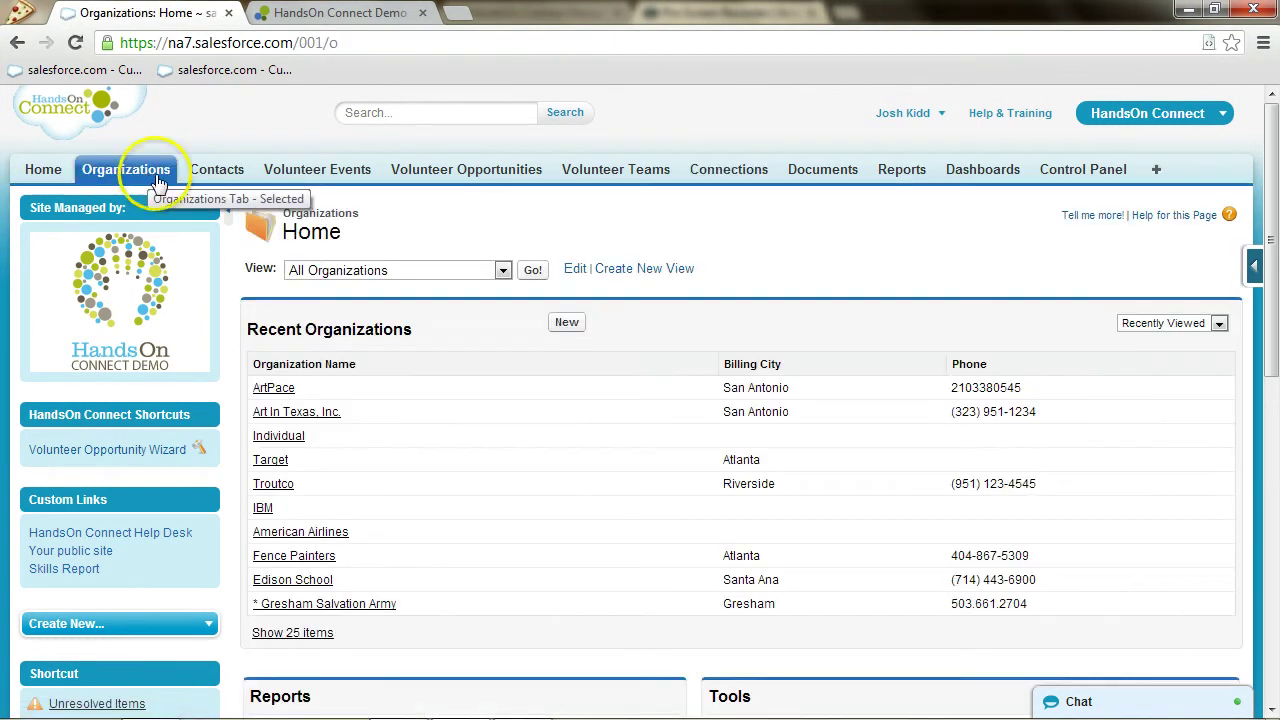
click(282, 391)
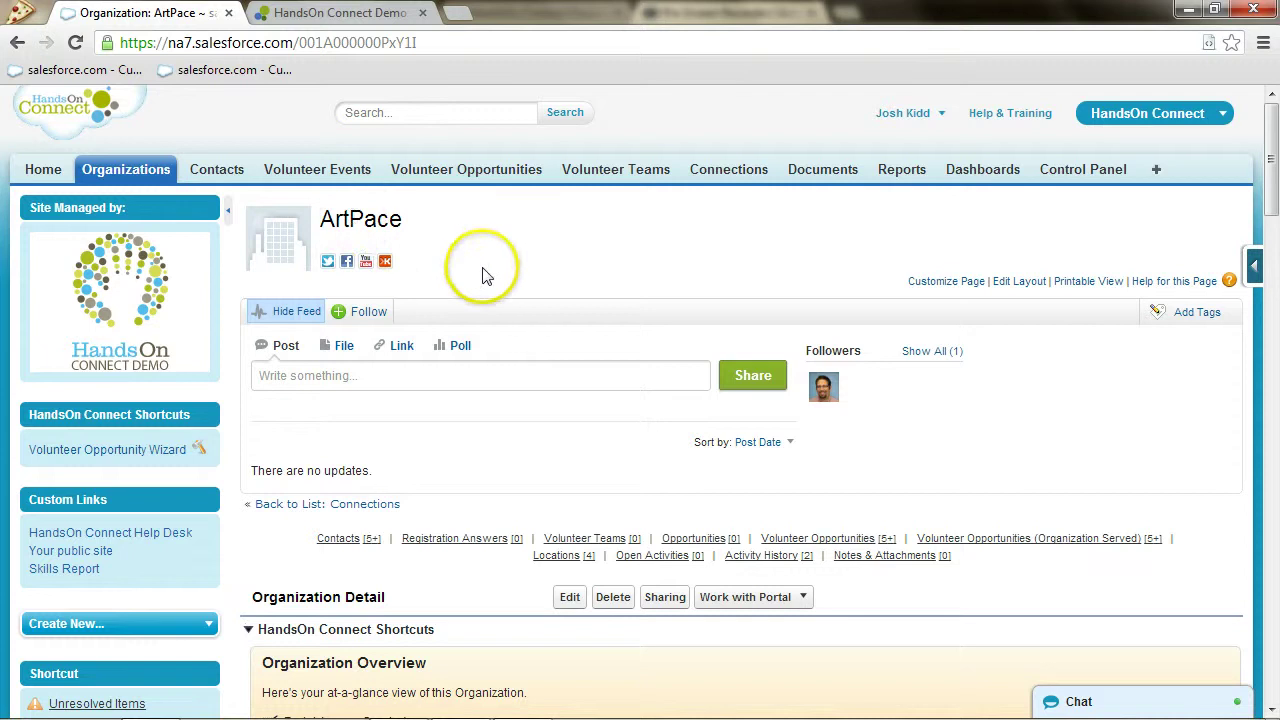
scroll(480, 275, down, 15)
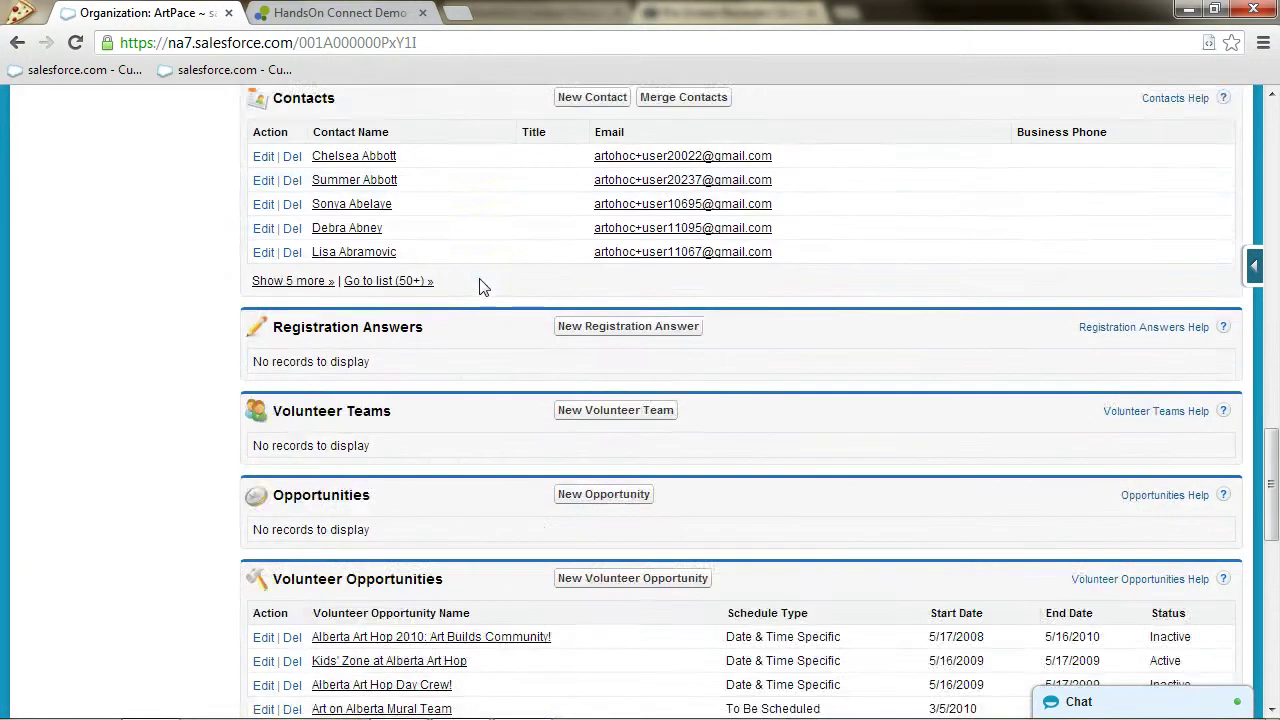
scroll(480, 286, up, 1)
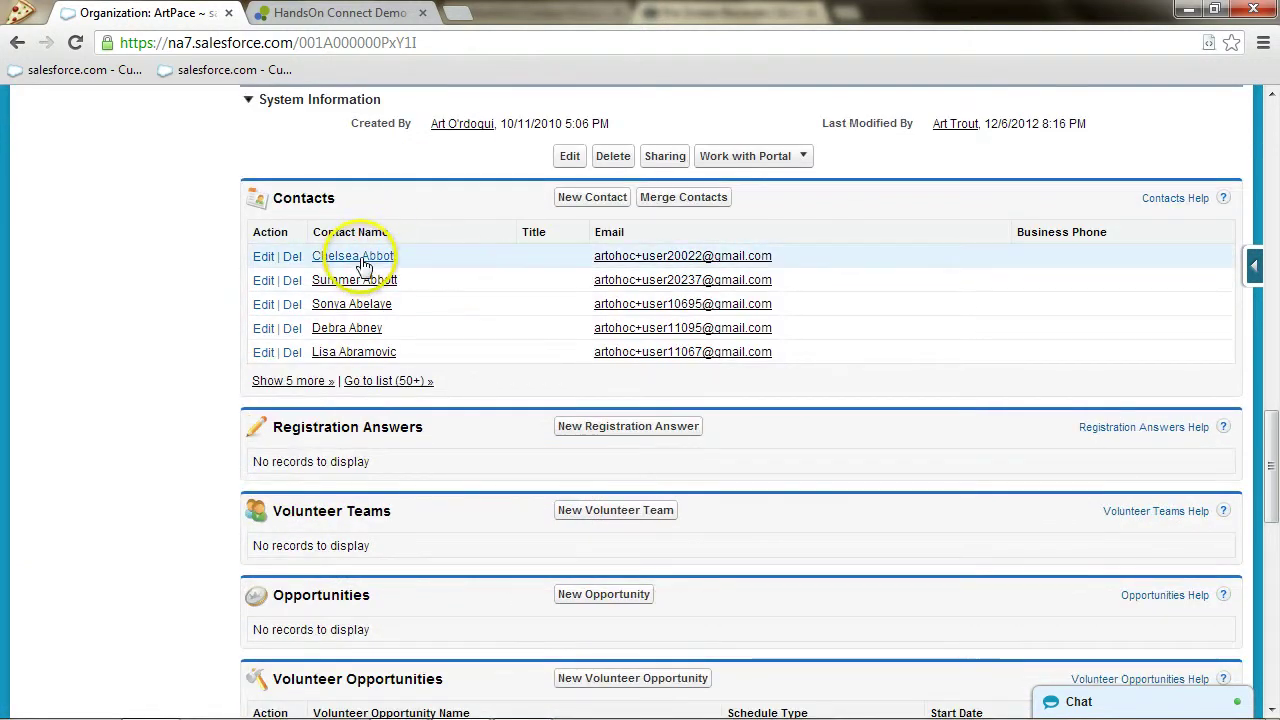
scroll(390, 350, down, 4)
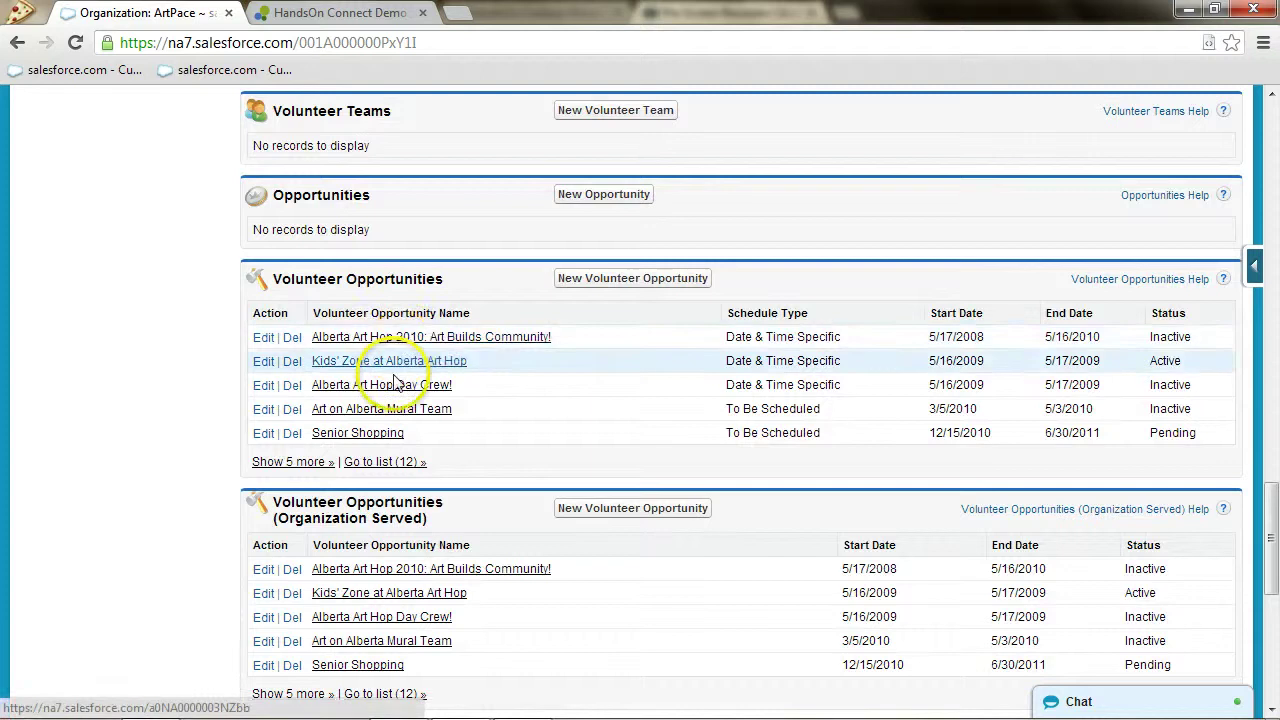
scroll(420, 455, down, 5)
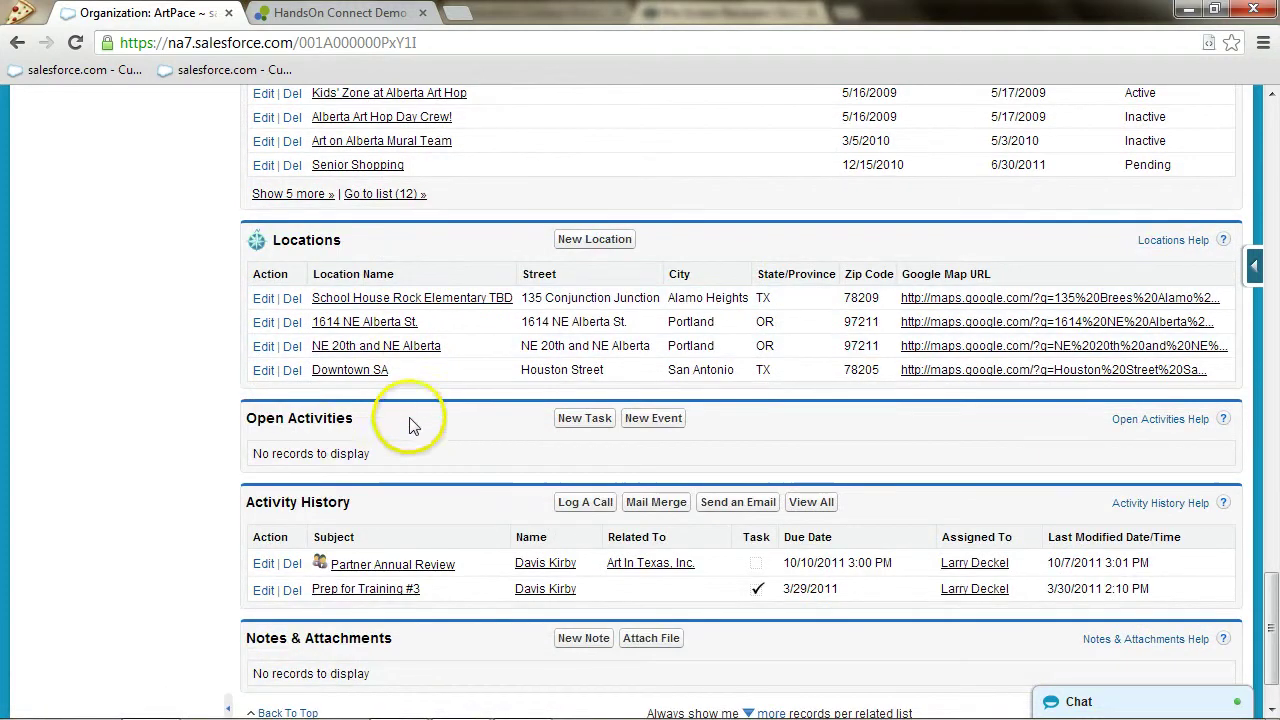
scroll(414, 457, down, 1)
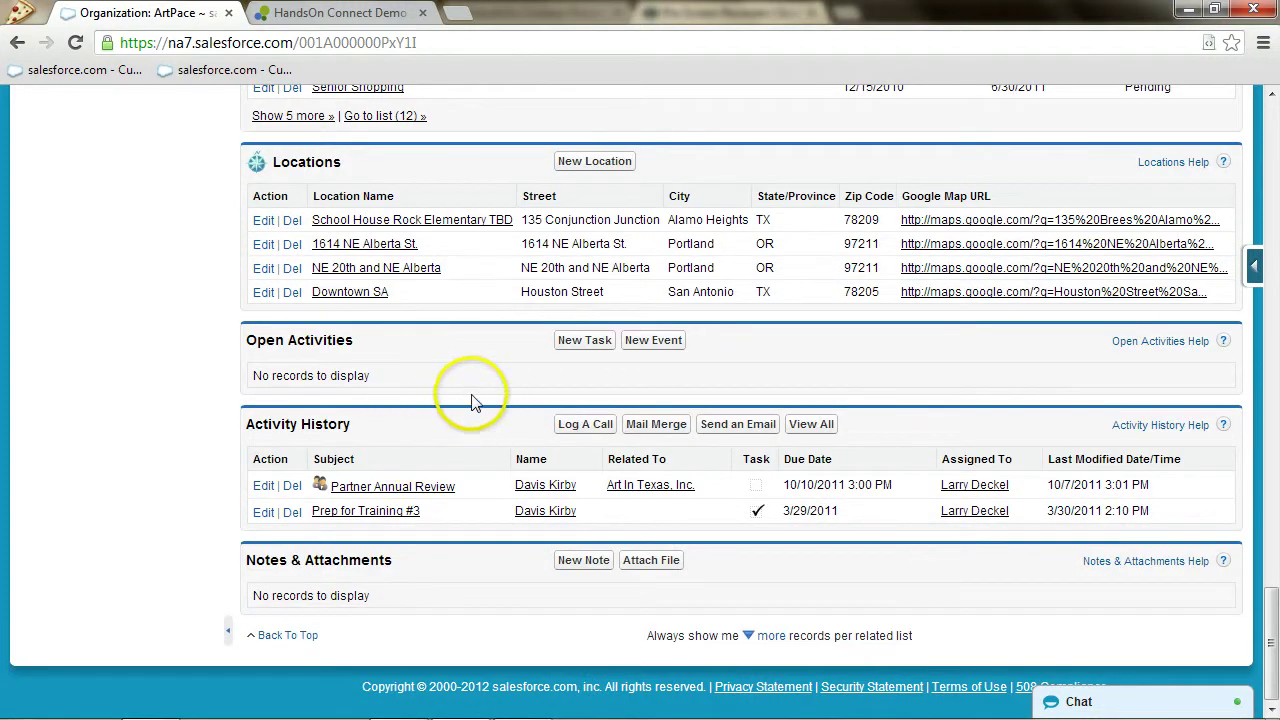
scroll(460, 395, up, 14)
scroll(455, 388, up, 15)
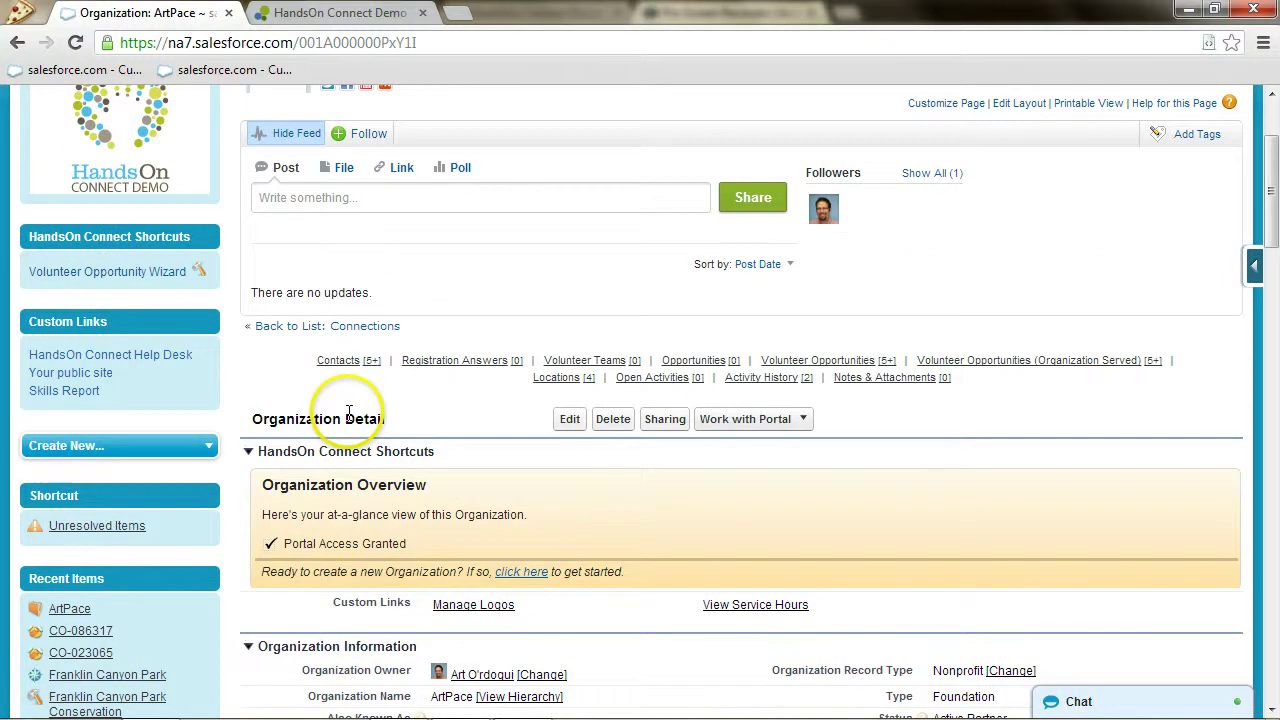
scroll(348, 413, up, 2)
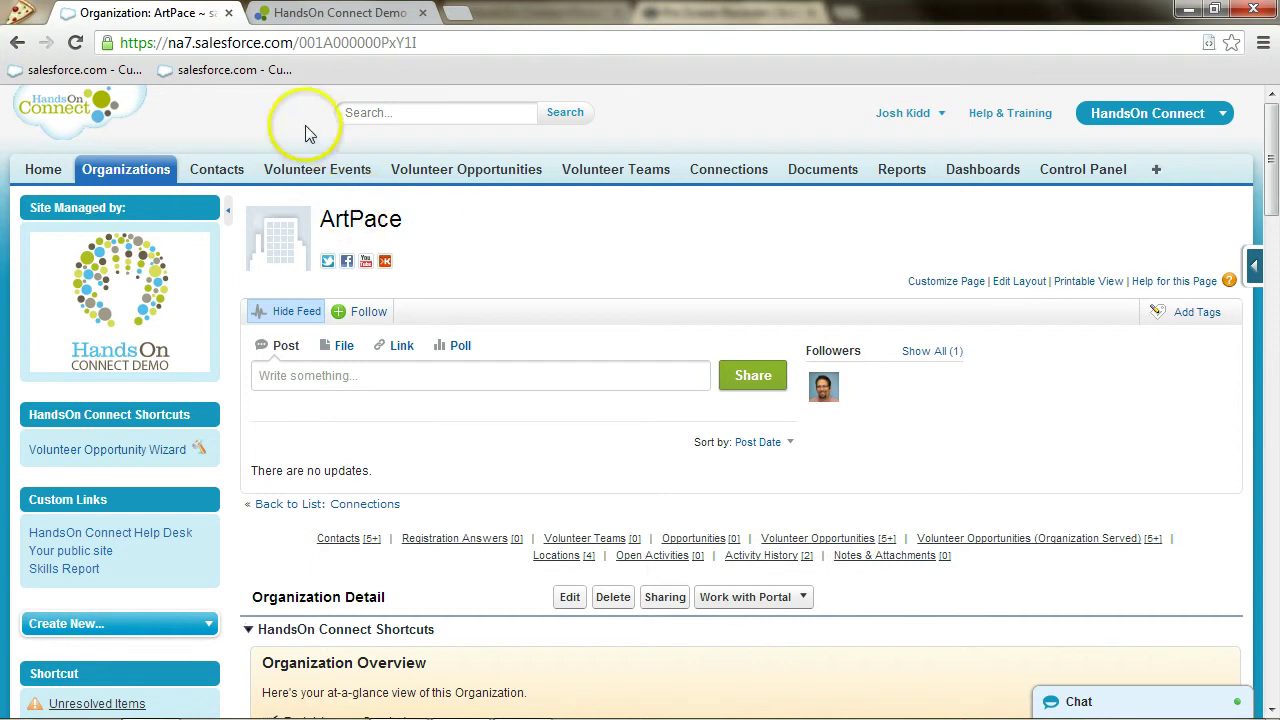
Step: Switch to the public HandsOn Connect Demo site and examine the December 19 entries in the Volunteer Opportunity Calendar
click(315, 12)
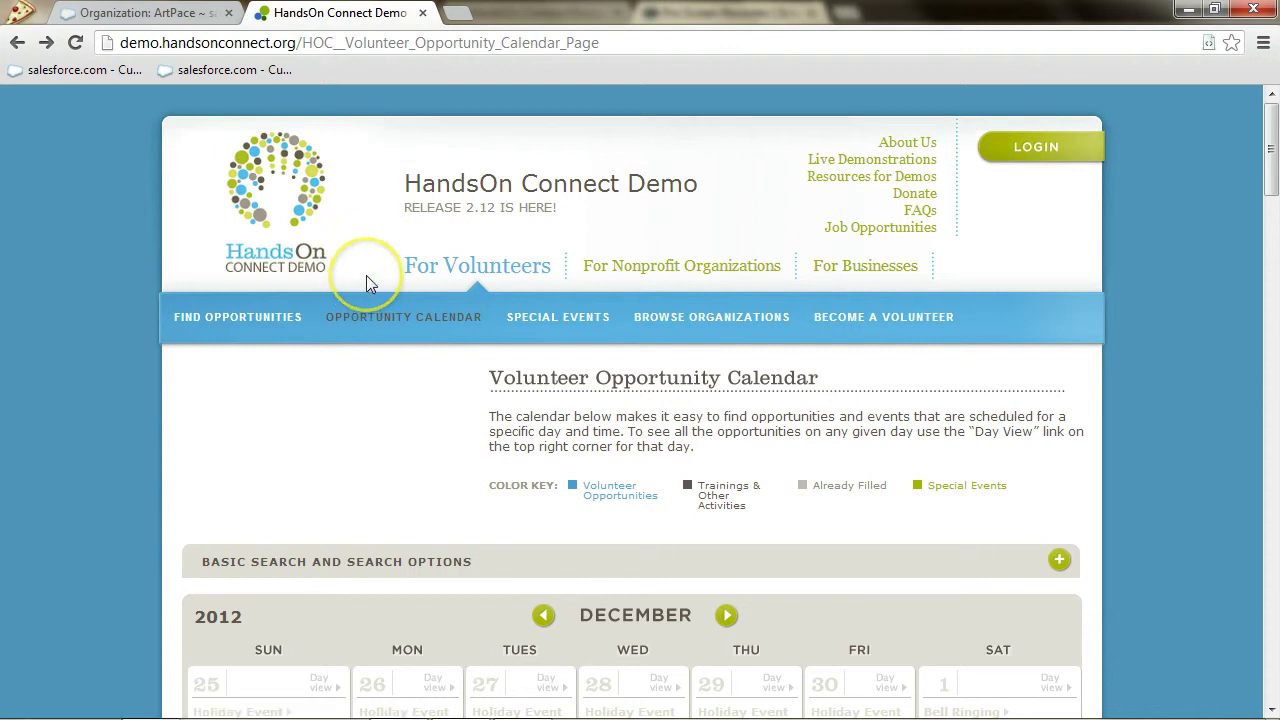
scroll(366, 275, down, 14)
scroll(366, 277, down, 5)
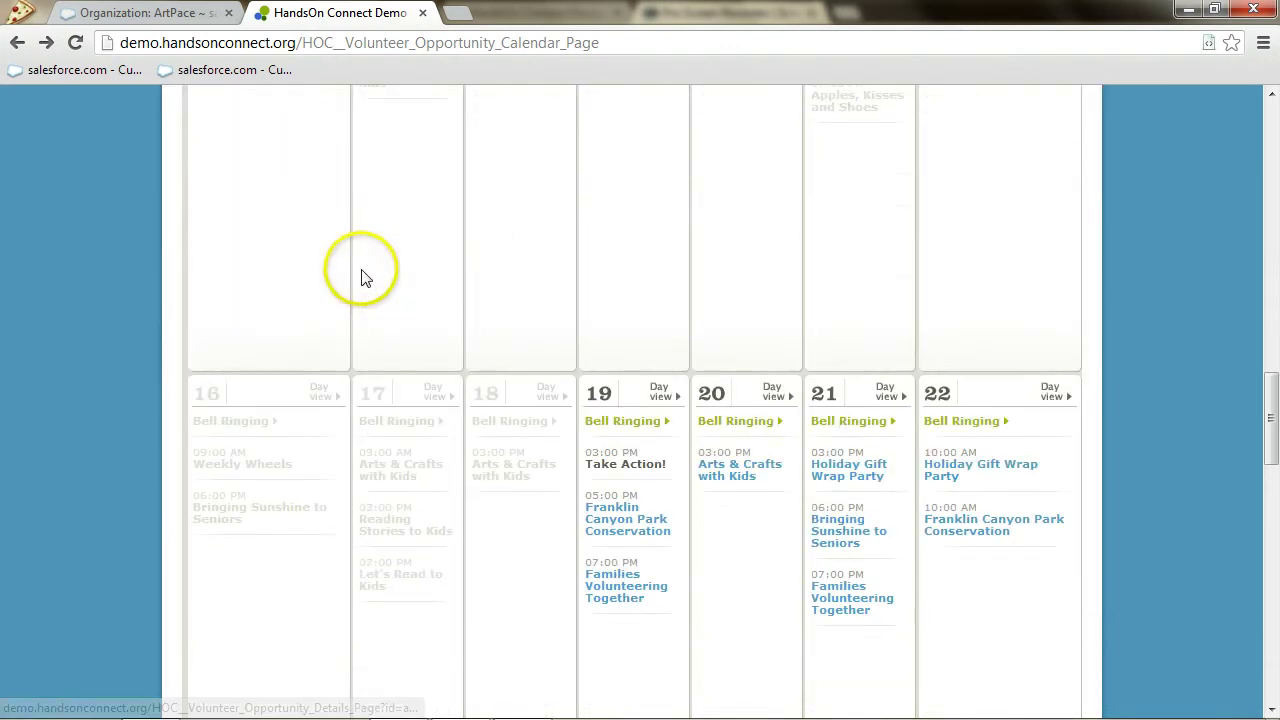
mouse_move(602, 430)
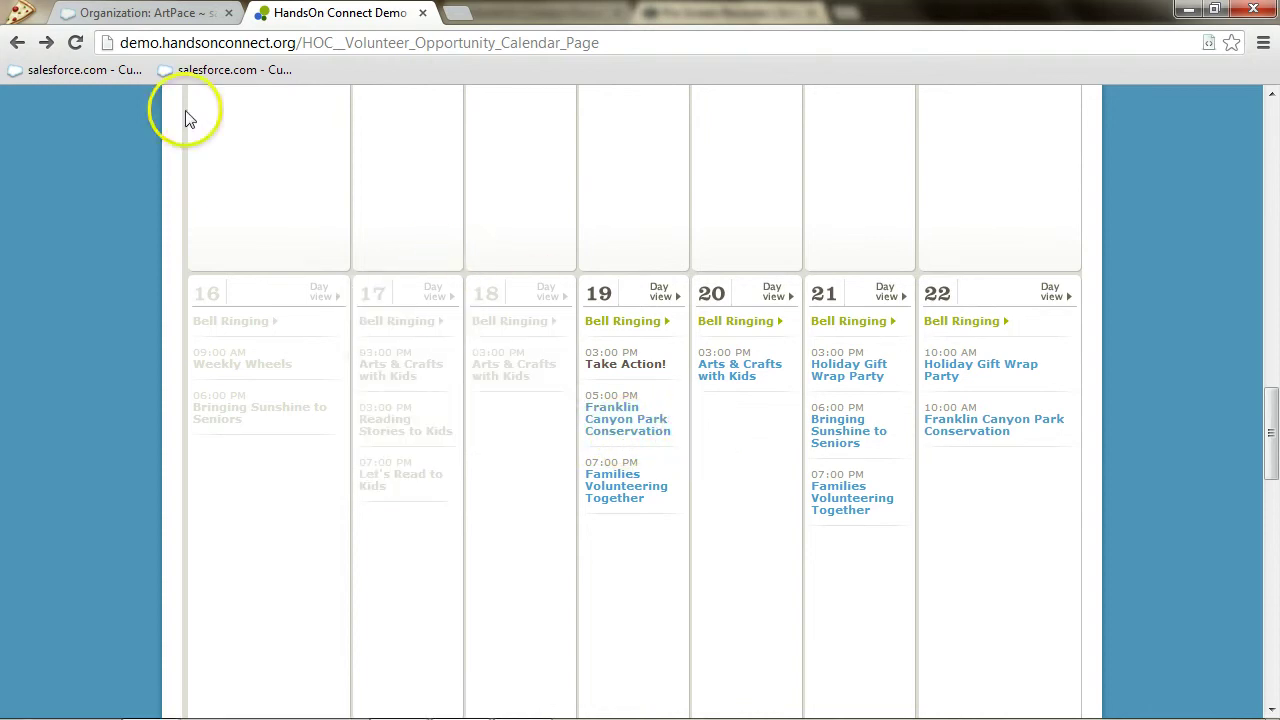
Step: Return to Salesforce and open the recently viewed Franklin Canyon Park Conservation volunteer opportunity
click(122, 14)
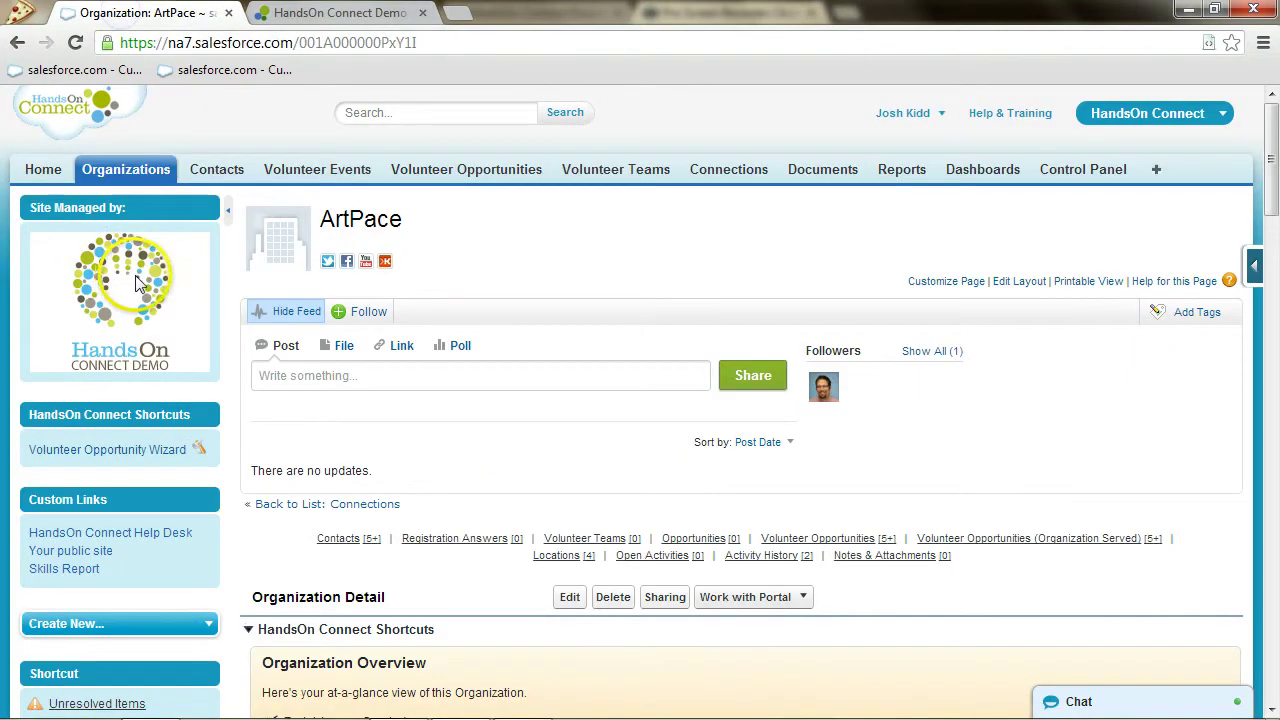
scroll(140, 283, down, 4)
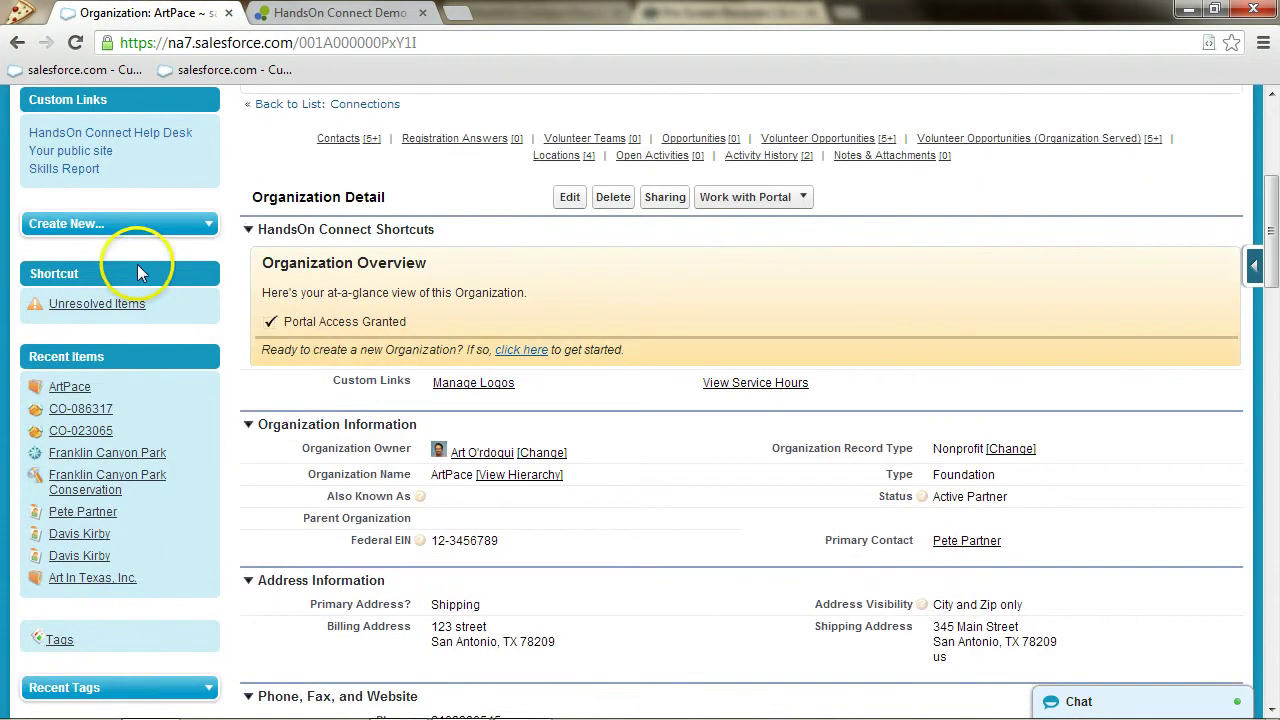
scroll(137, 264, down, 1)
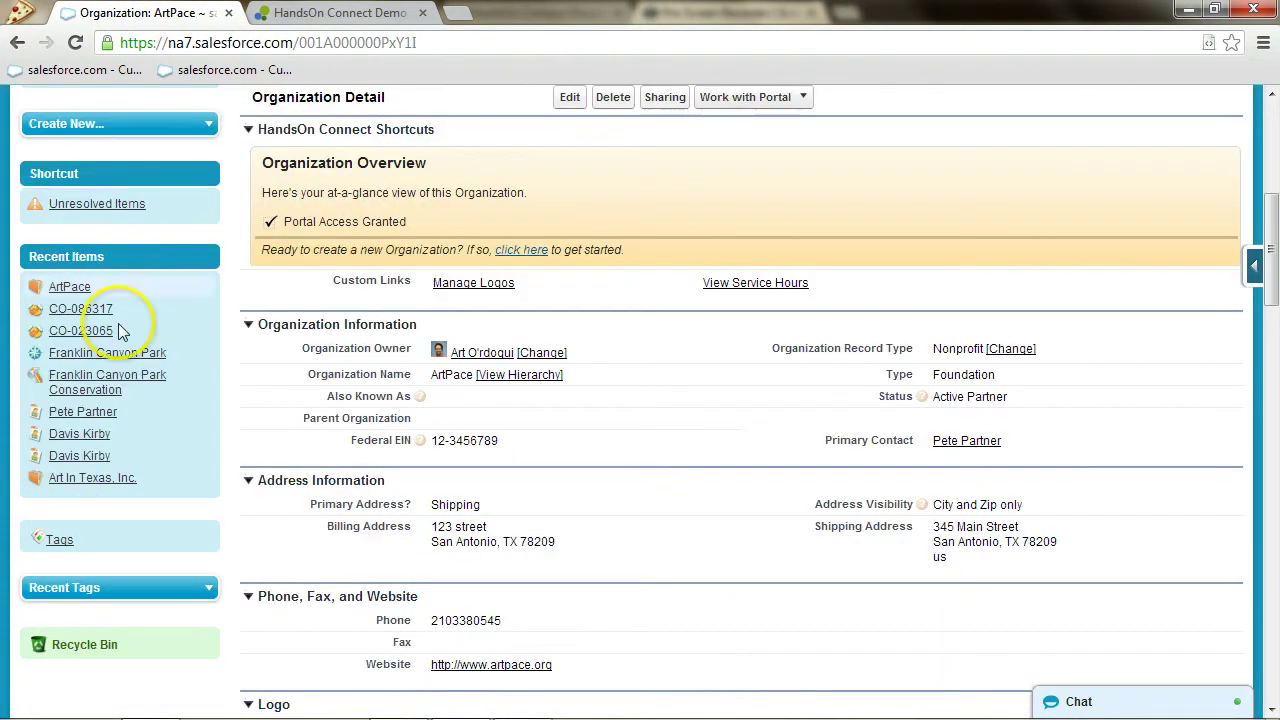
click(97, 383)
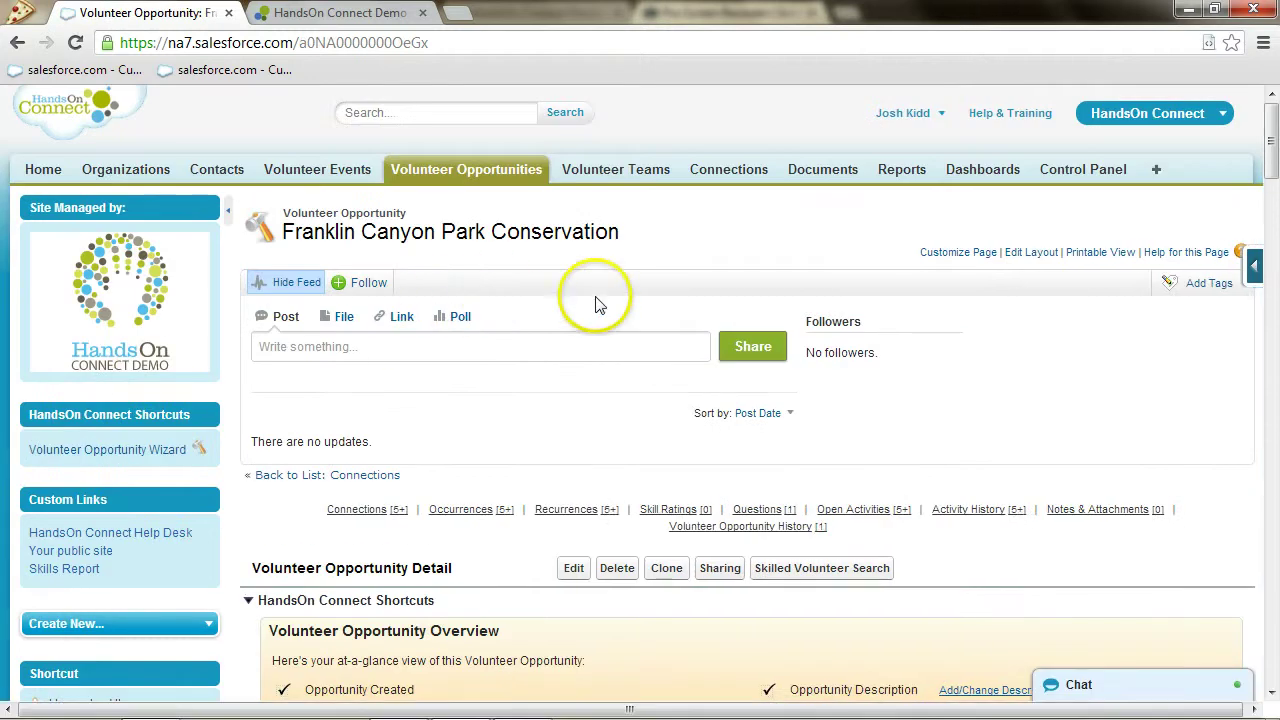
Step: Open the opportunity's default location, Franklin Canyon Park, and delete that location record
scroll(594, 300, down, 10)
scroll(594, 300, down, 2)
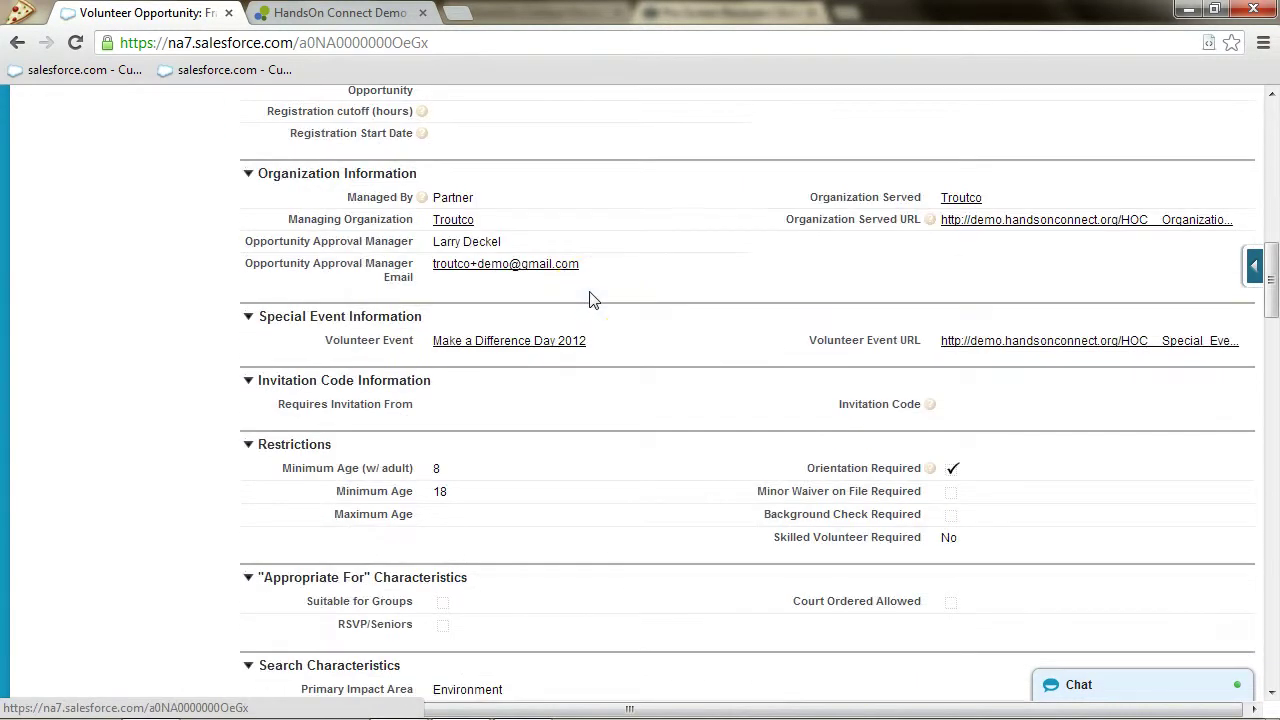
scroll(594, 300, down, 6)
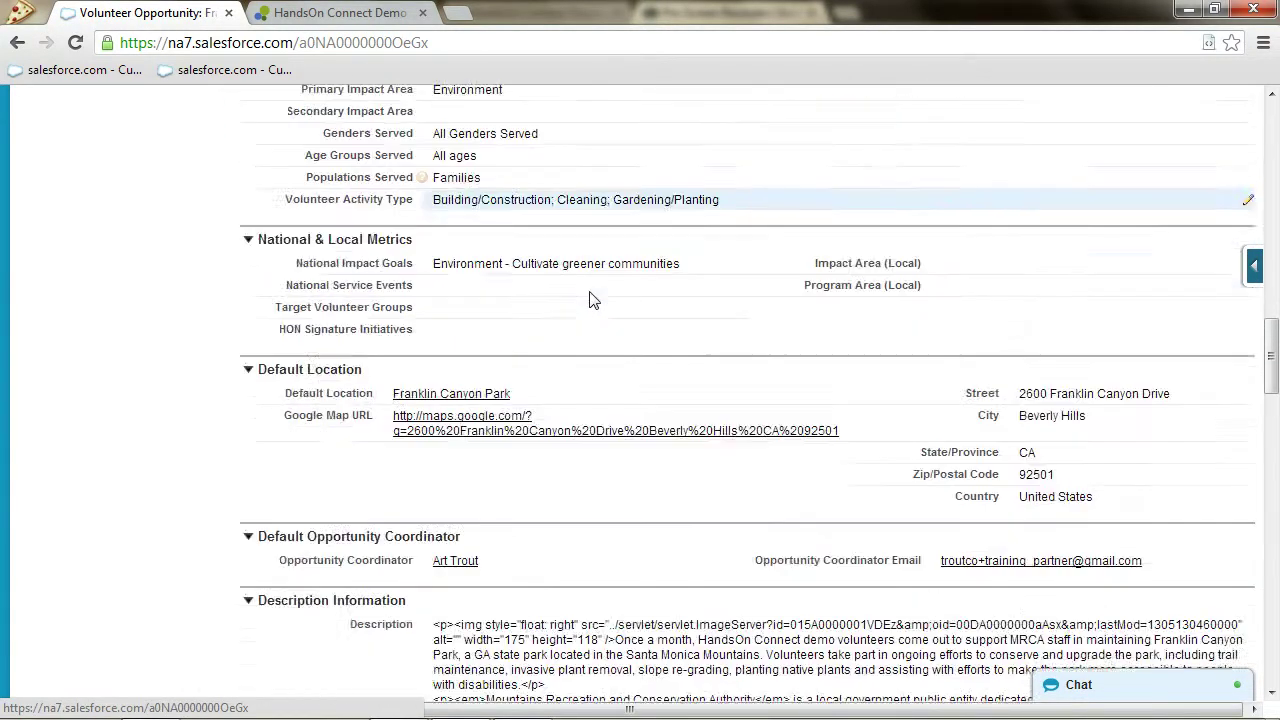
scroll(590, 300, down, 7)
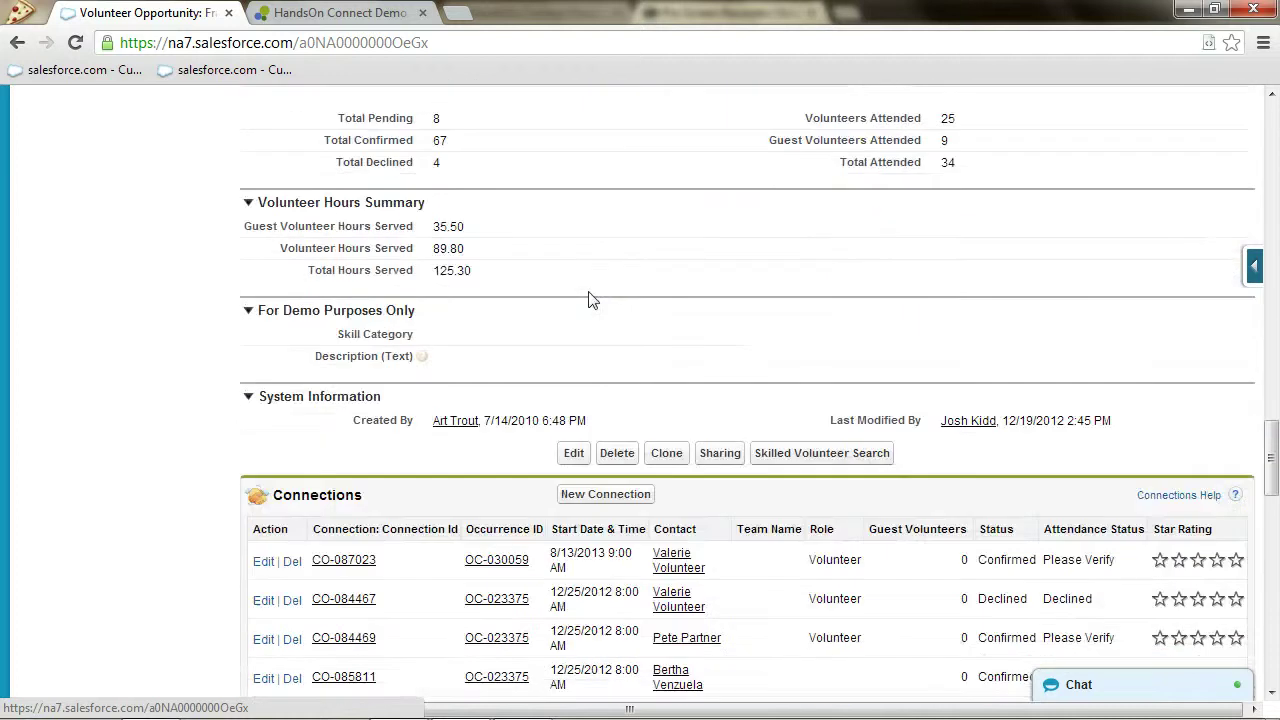
scroll(590, 300, up, 8)
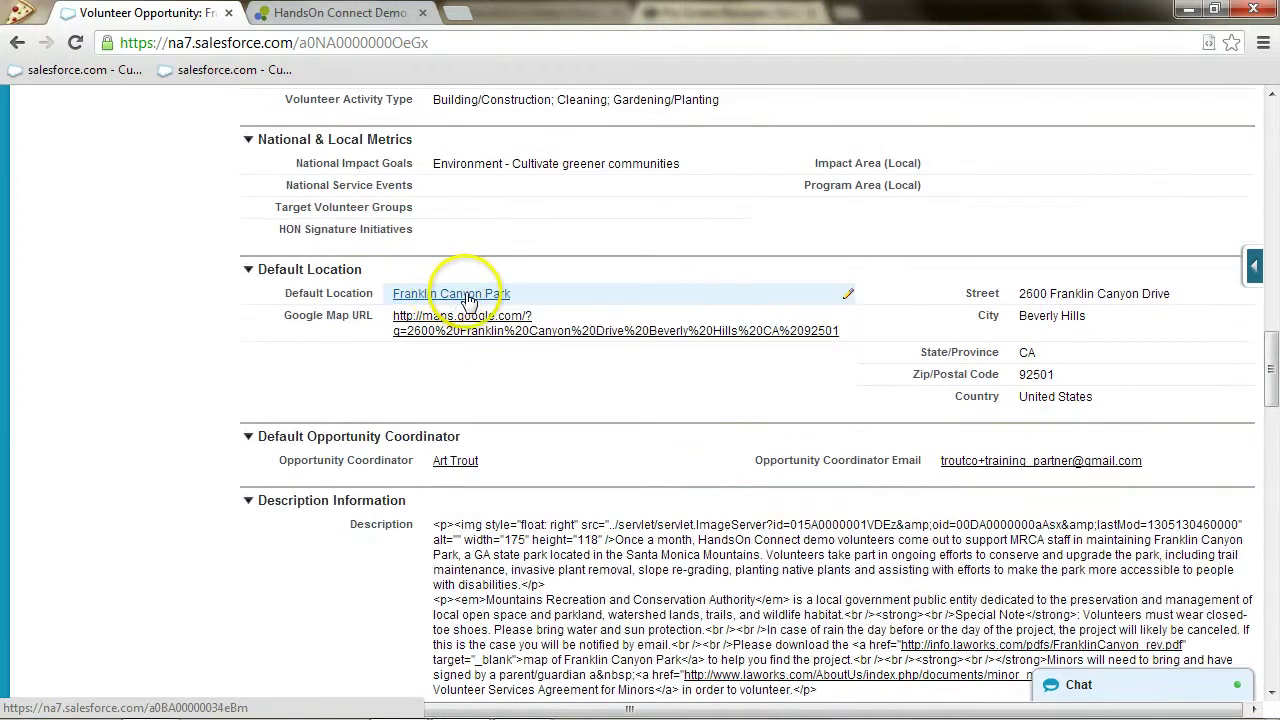
mouse_move(468, 300)
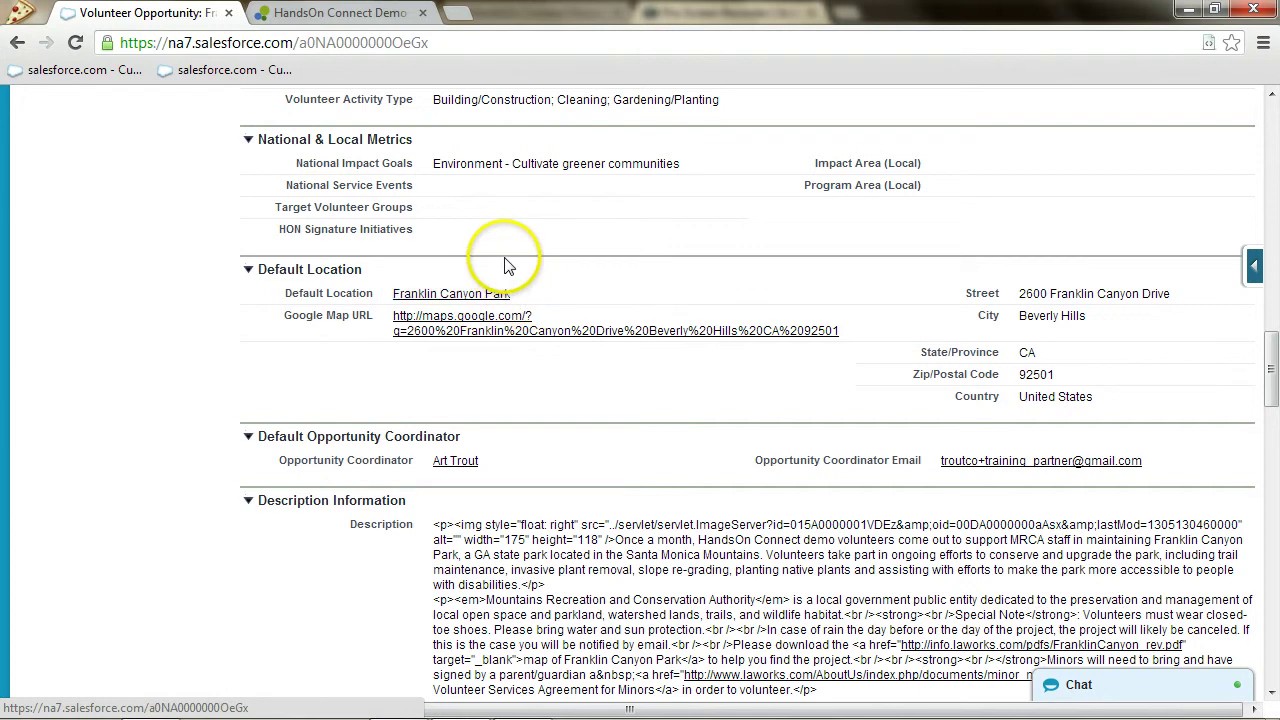
click(440, 293)
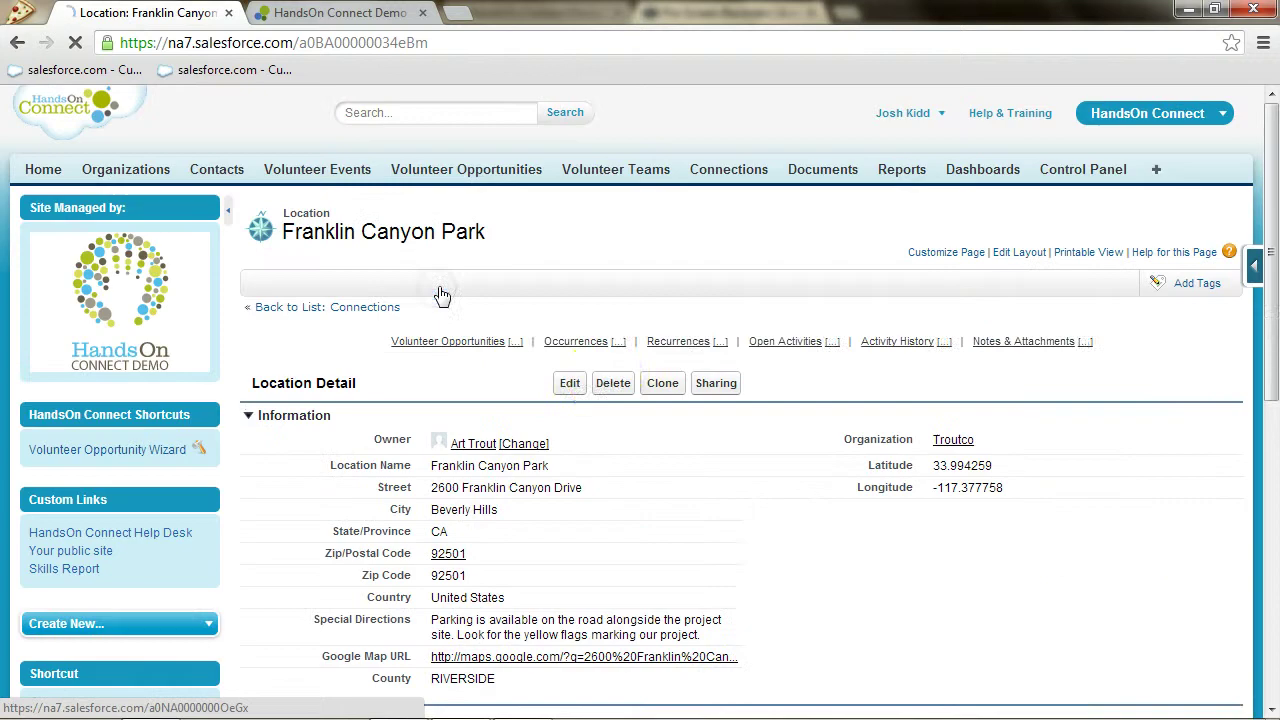
click(613, 385)
click(660, 392)
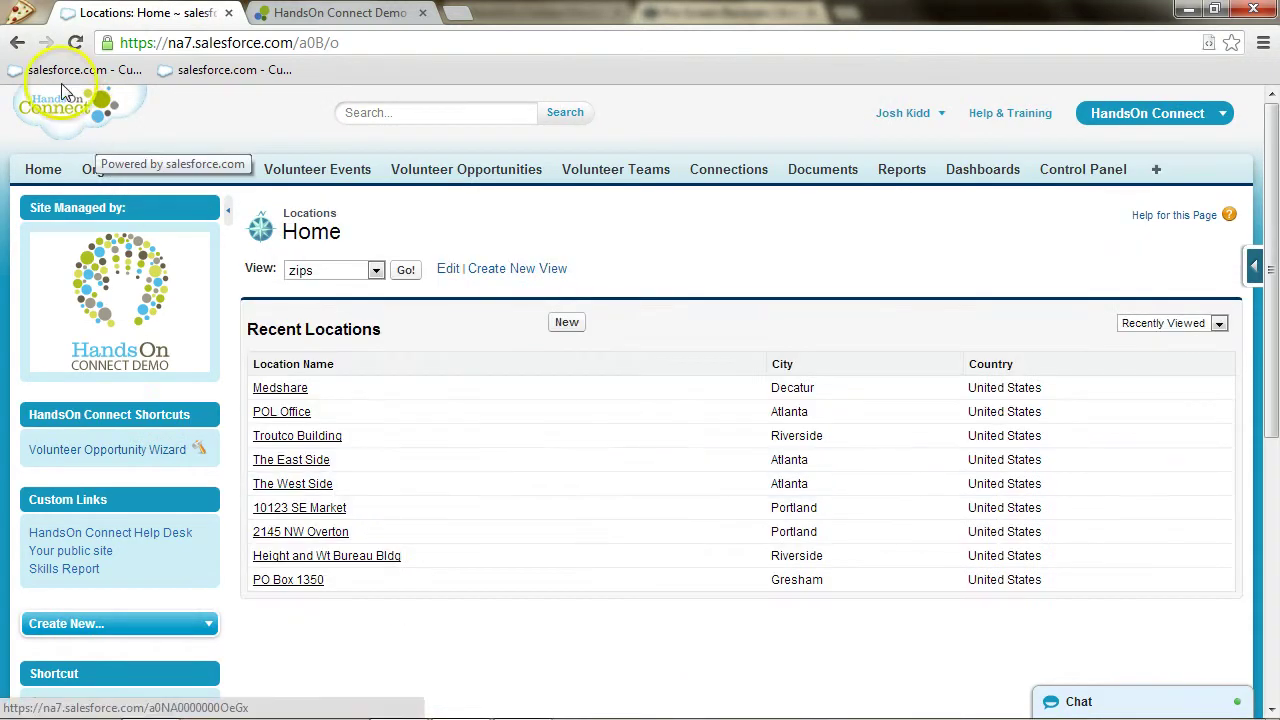
Step: Reopen the Franklin Canyon Park Conservation opportunity from the home page's recent items and check its Default Location section
click(43, 169)
scroll(150, 282, down, 5)
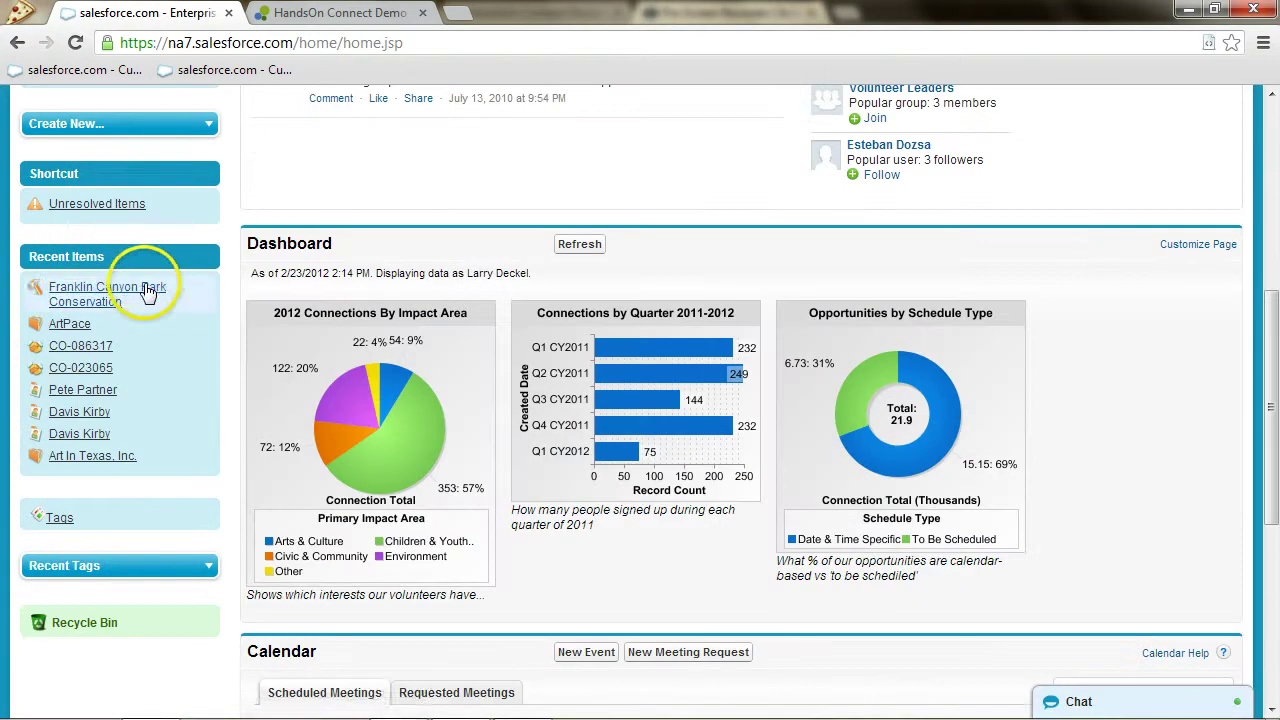
click(105, 295)
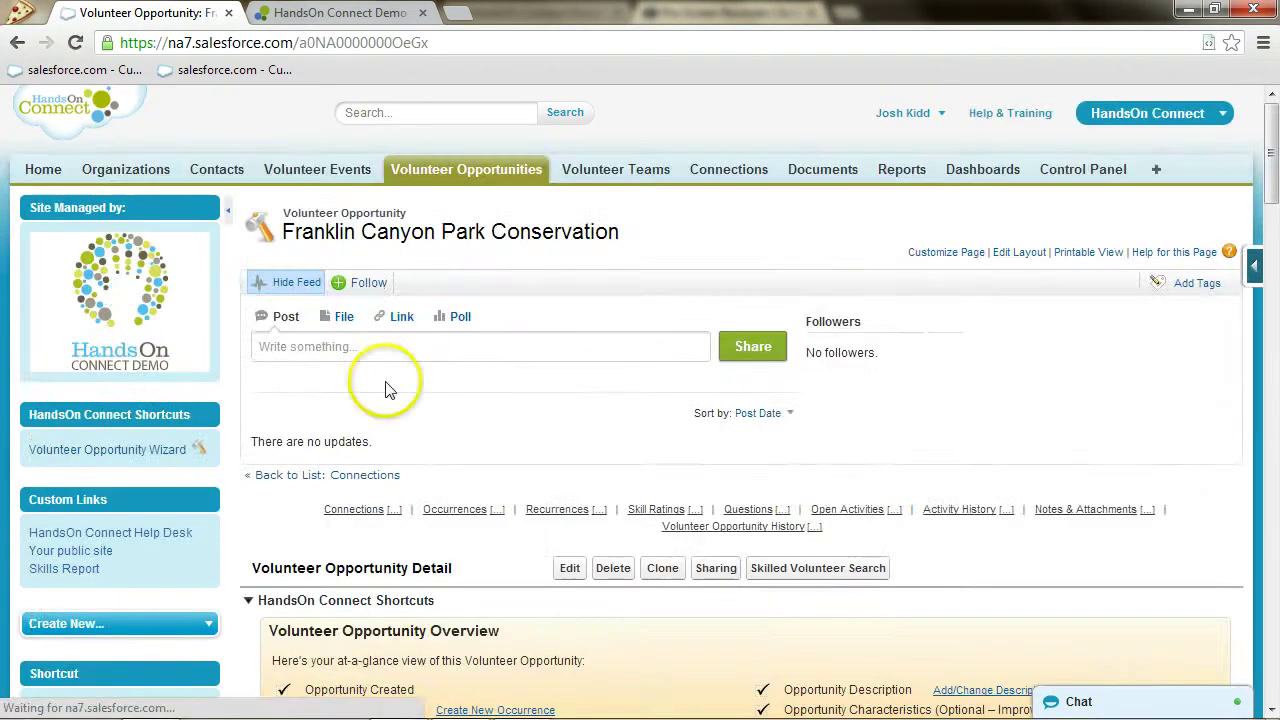
scroll(586, 409, down, 15)
scroll(588, 409, down, 4)
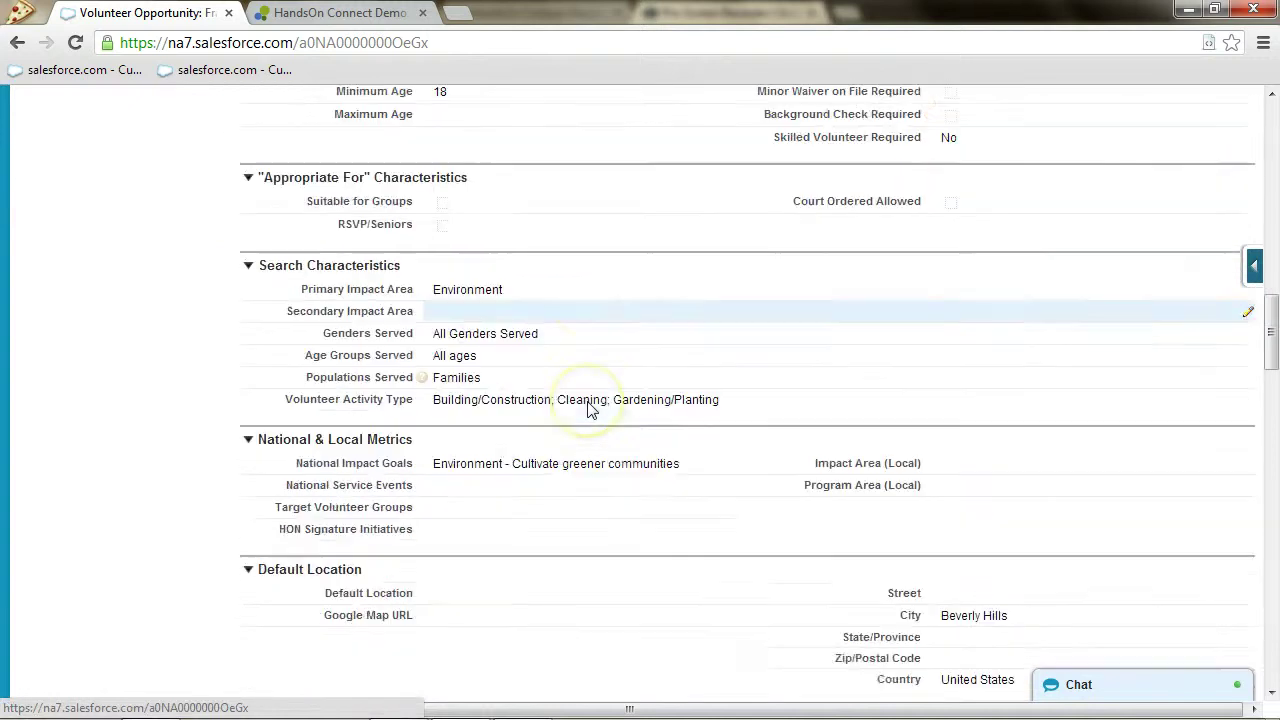
scroll(588, 405, down, 1)
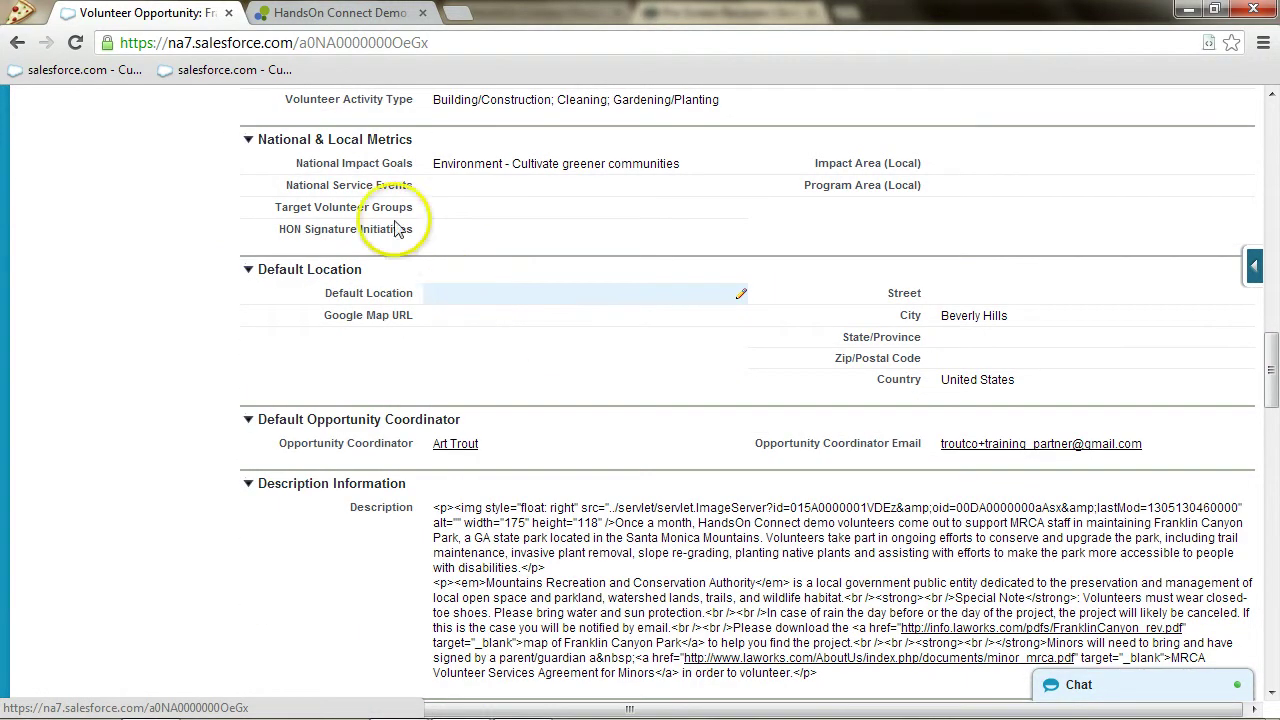
Step: Reload the public site's Volunteer Opportunity Calendar and check the December days for Franklin Canyon Park Conservation
click(308, 14)
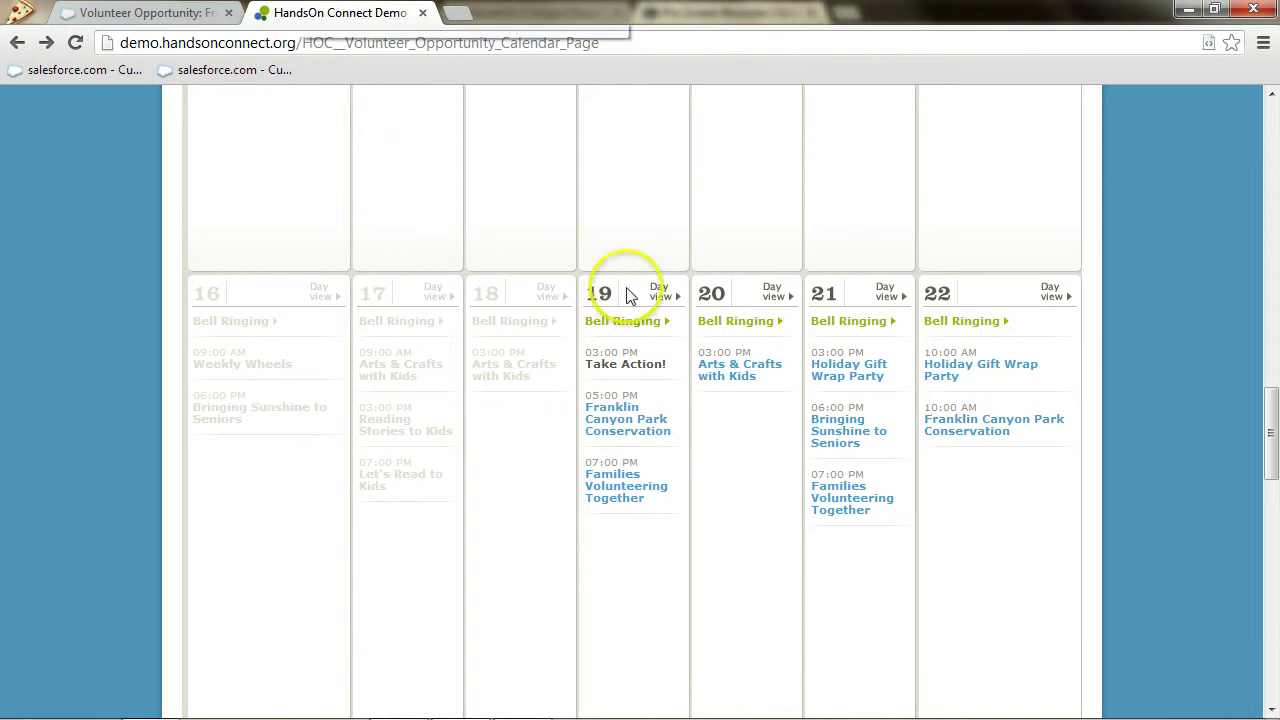
click(80, 45)
mouse_move(605, 365)
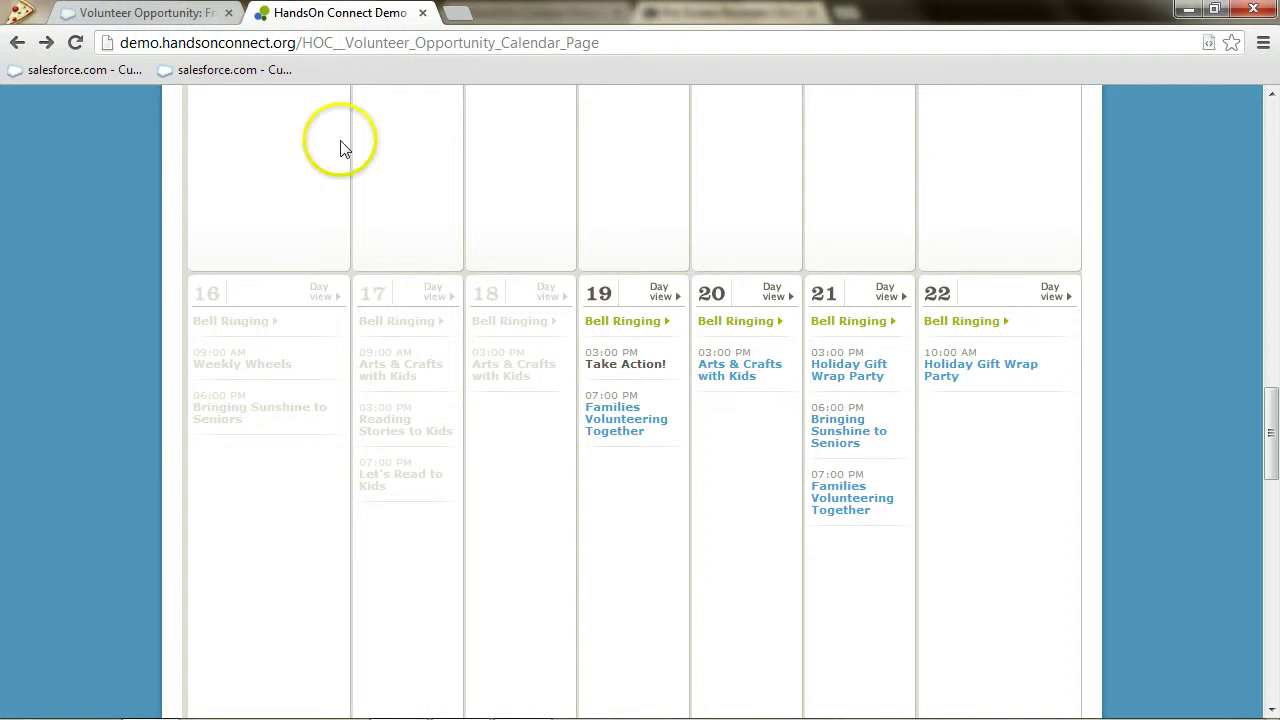
scroll(663, 294, up, 10)
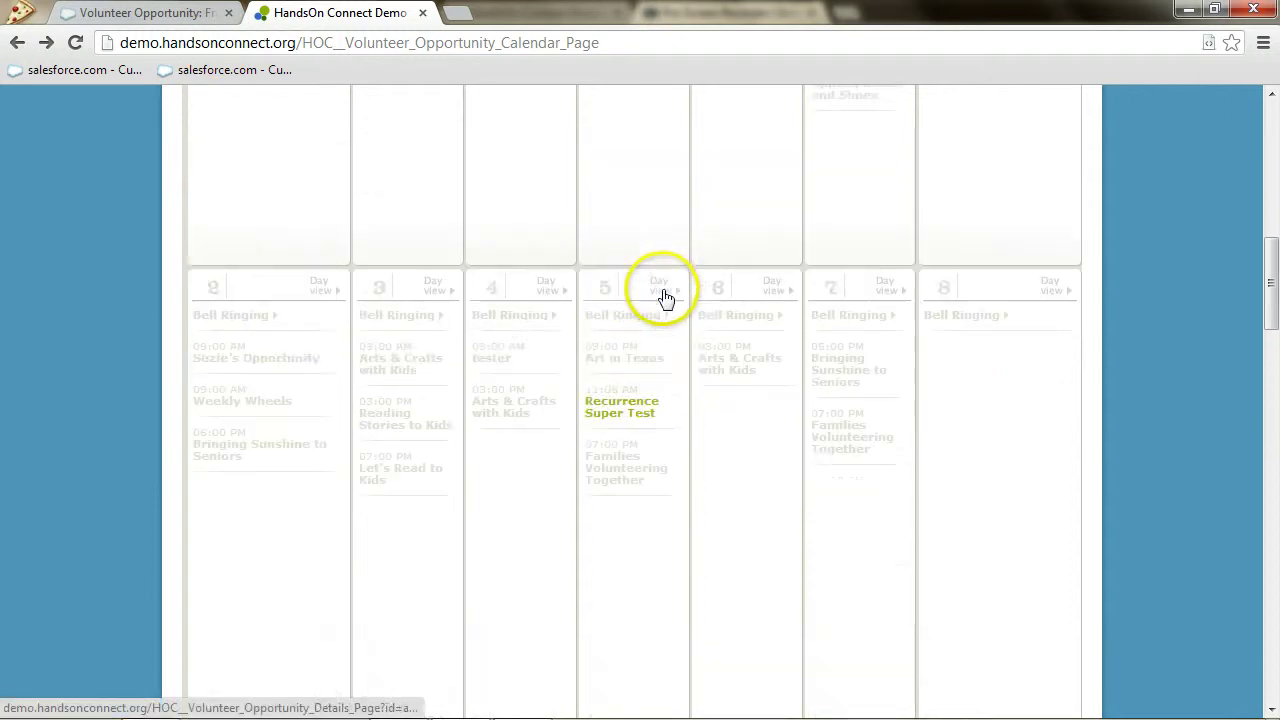
scroll(663, 294, up, 5)
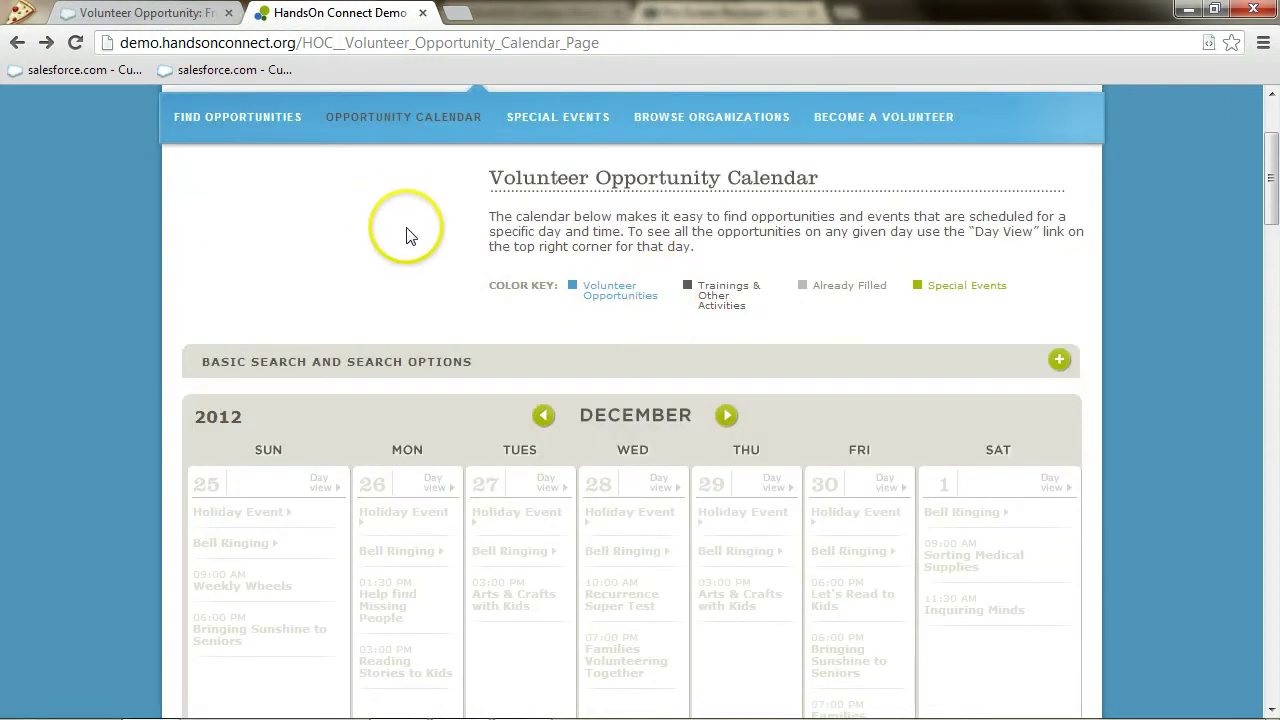
scroll(386, 245, up, 3)
scroll(391, 255, down, 3)
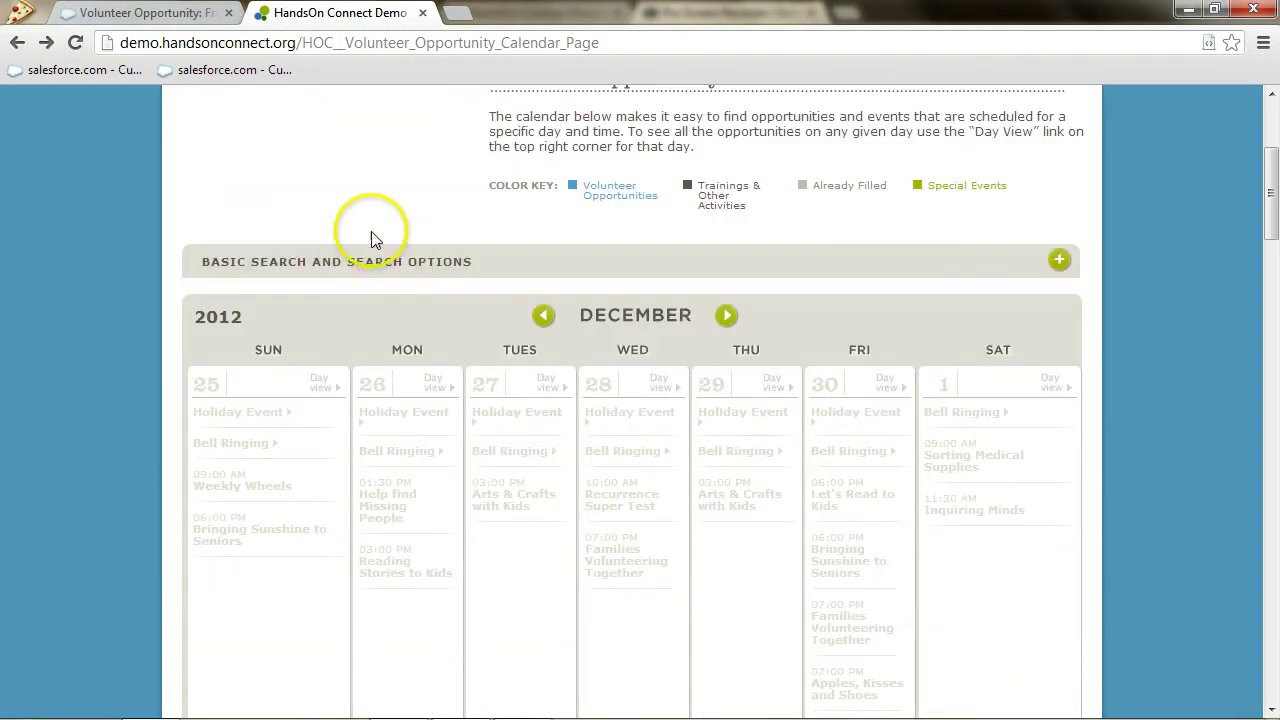
scroll(658, 329, down, 15)
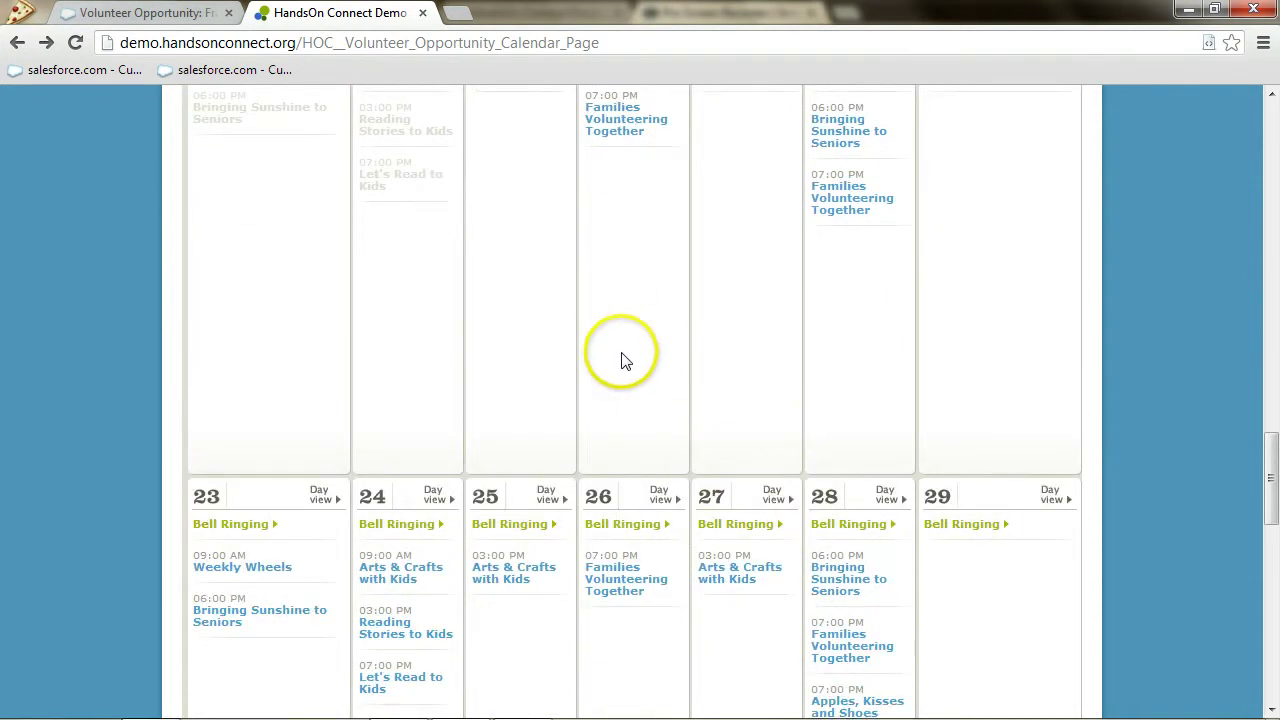
Step: Return to Salesforce and restore the deleted Franklin Canyon Park location from the Recycle Bin
scroll(646, 340, up, 2)
mouse_move(646, 340)
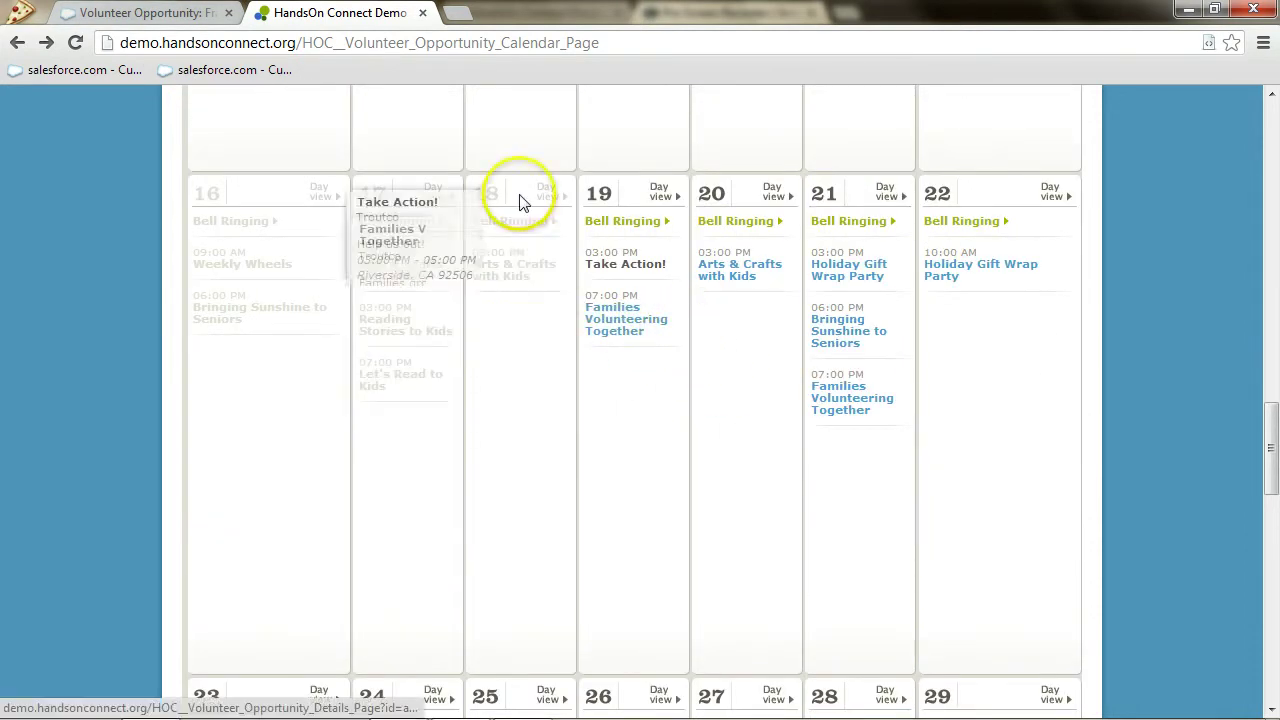
click(150, 15)
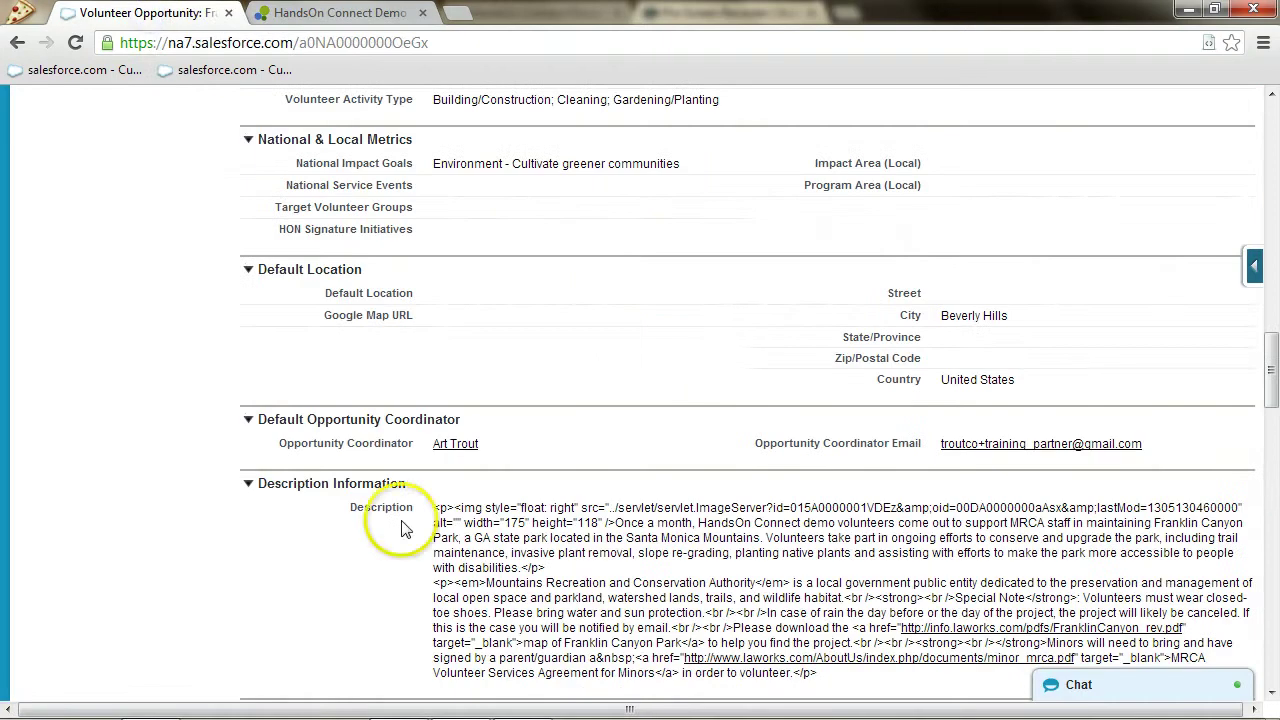
scroll(180, 551, up, 10)
scroll(183, 558, up, 2)
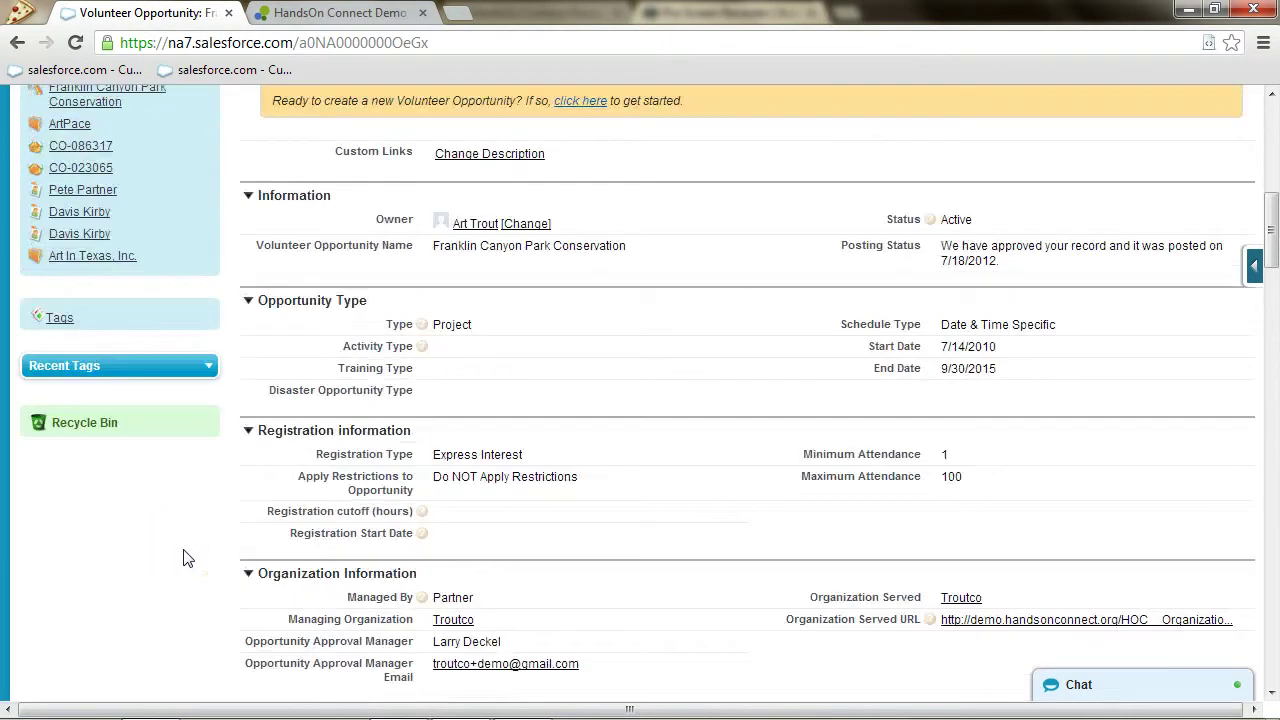
click(83, 424)
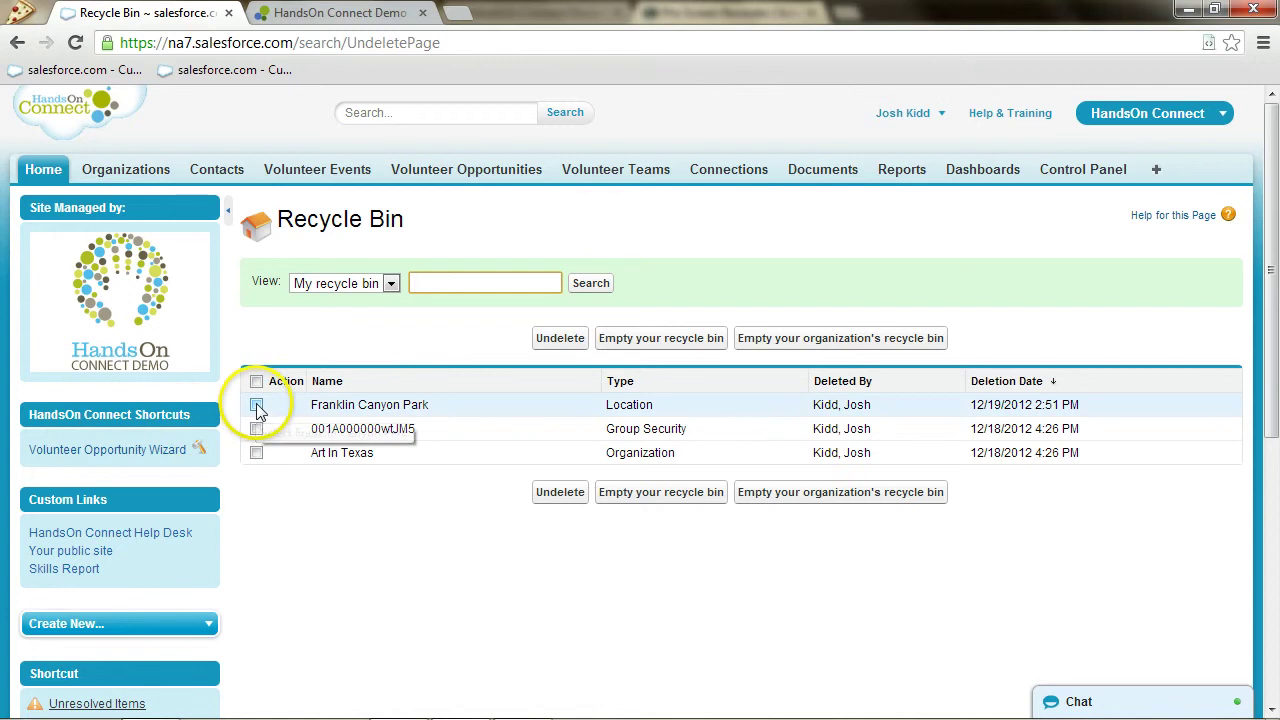
click(257, 406)
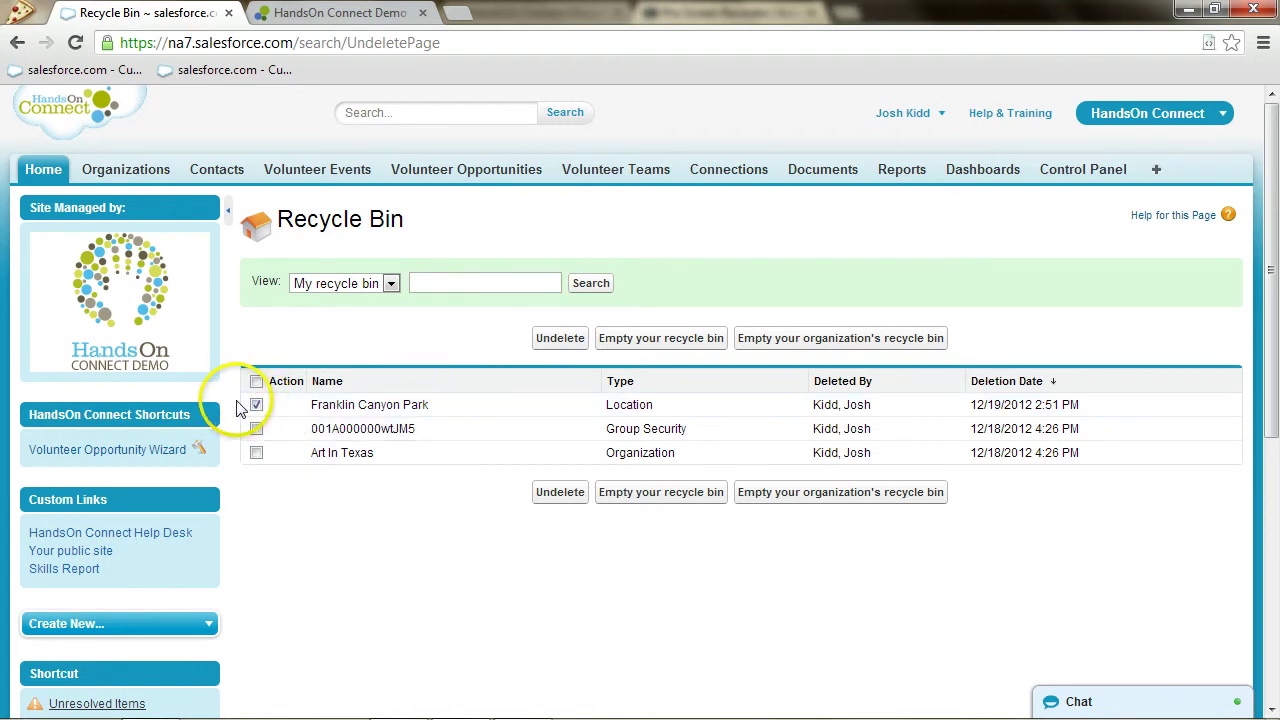
click(553, 340)
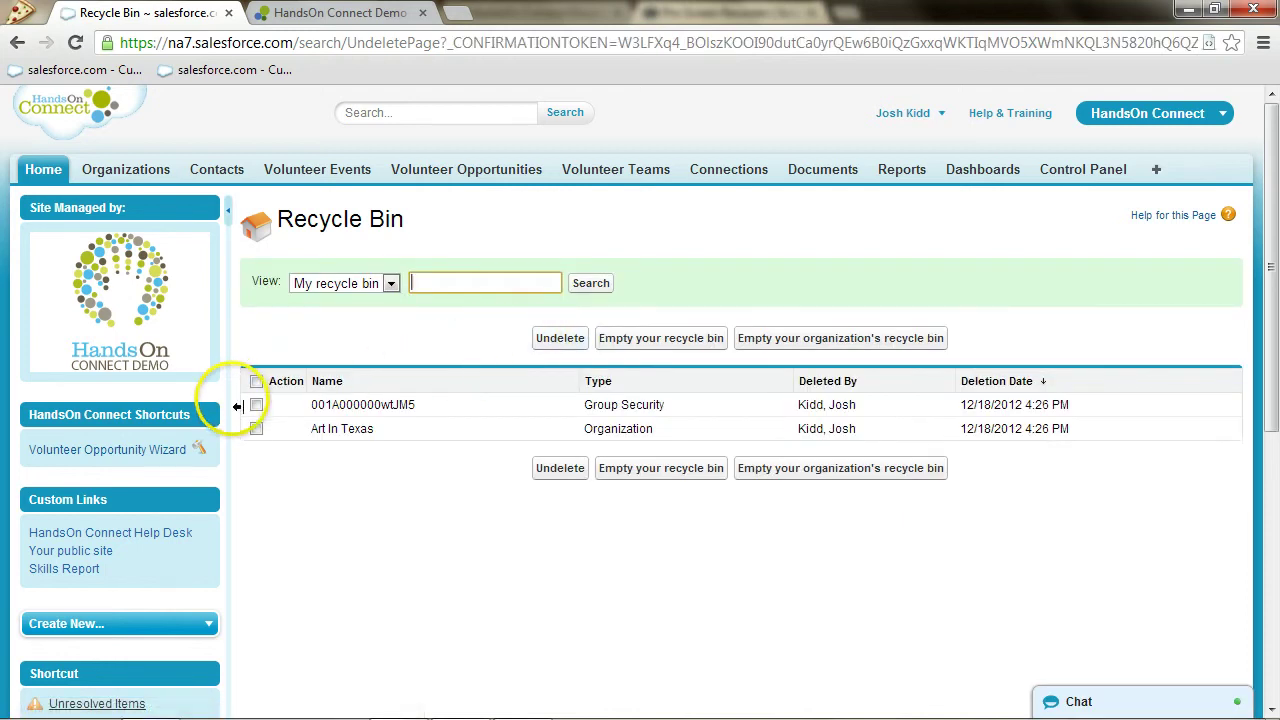
Step: Open the Franklin Canyon Park Conservation opportunity from the recent items and check its Default Location section
scroll(240, 400, down, 2)
click(120, 613)
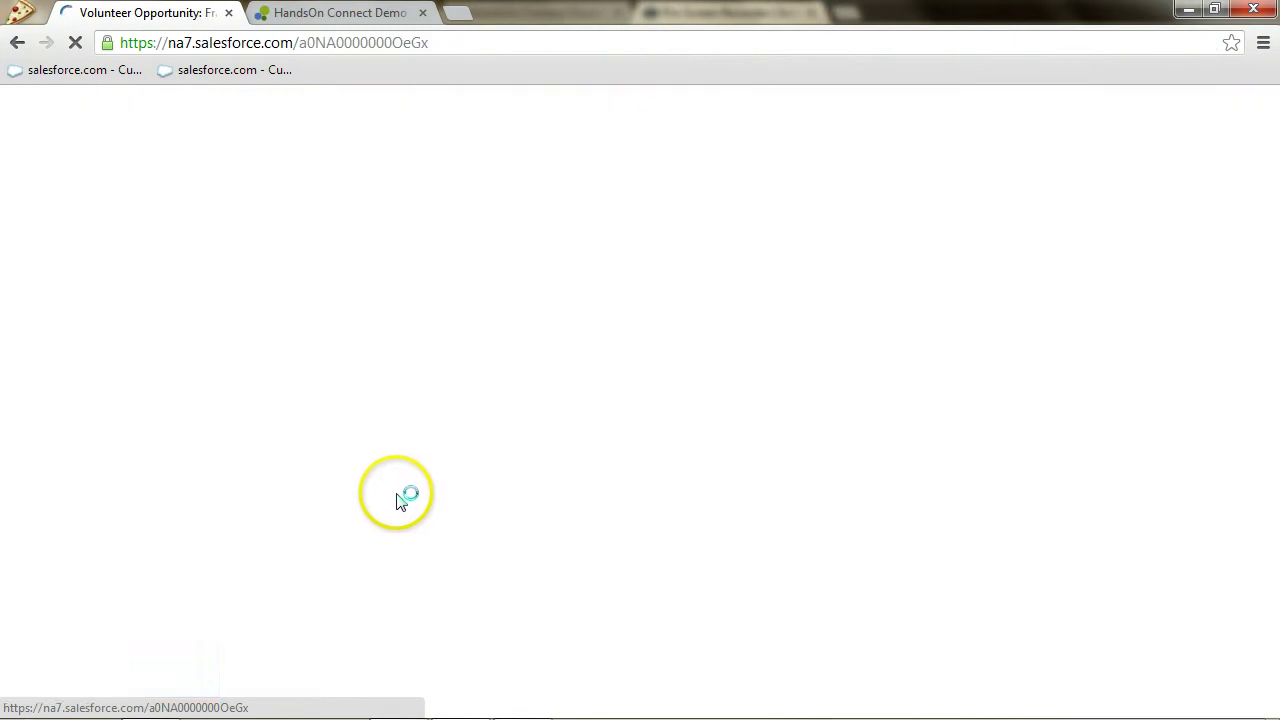
scroll(400, 505, down, 10)
scroll(400, 507, down, 3)
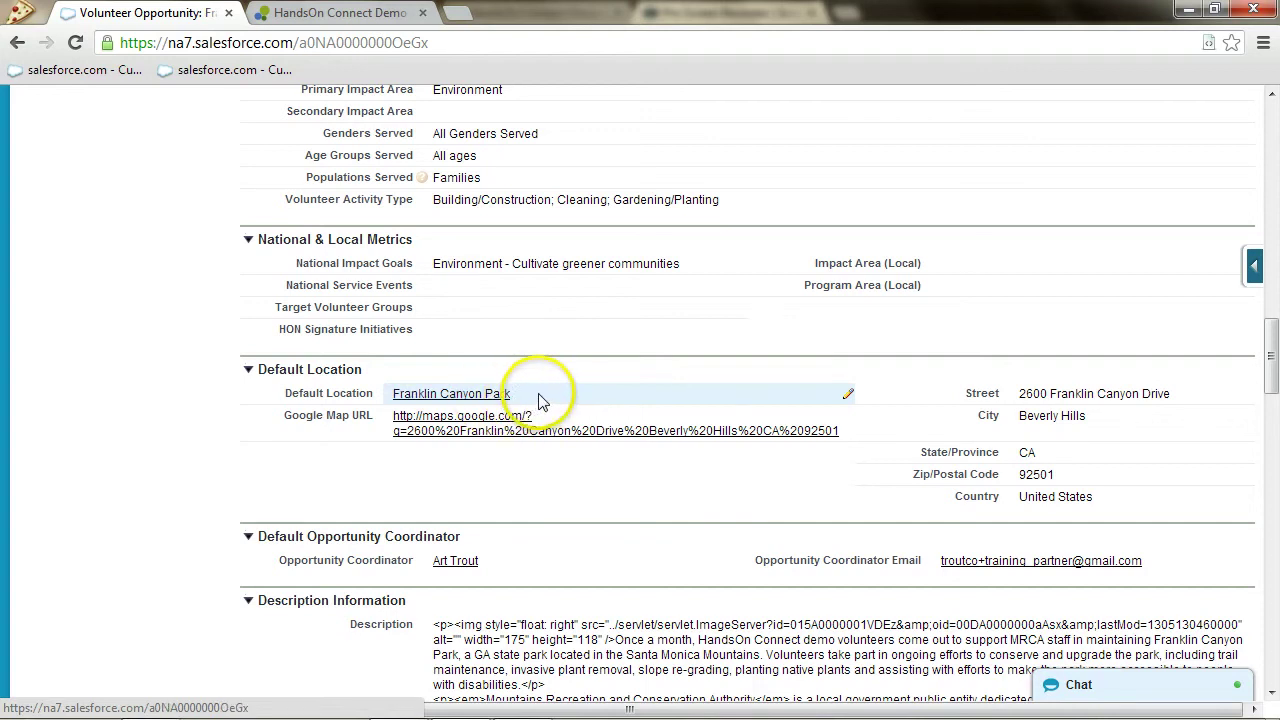
Step: Refresh the public Volunteer Opportunity Calendar and look for Franklin Canyon Park Conservation on the December days following the location's restoration
click(340, 12)
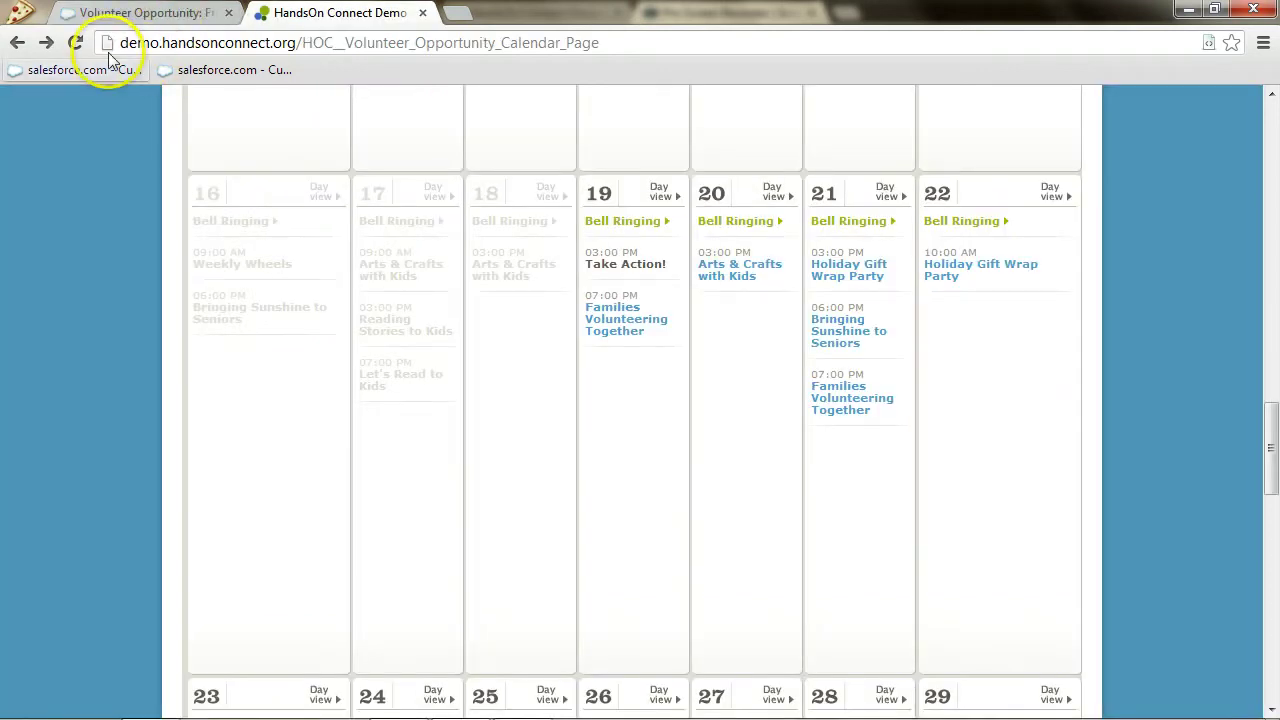
click(75, 42)
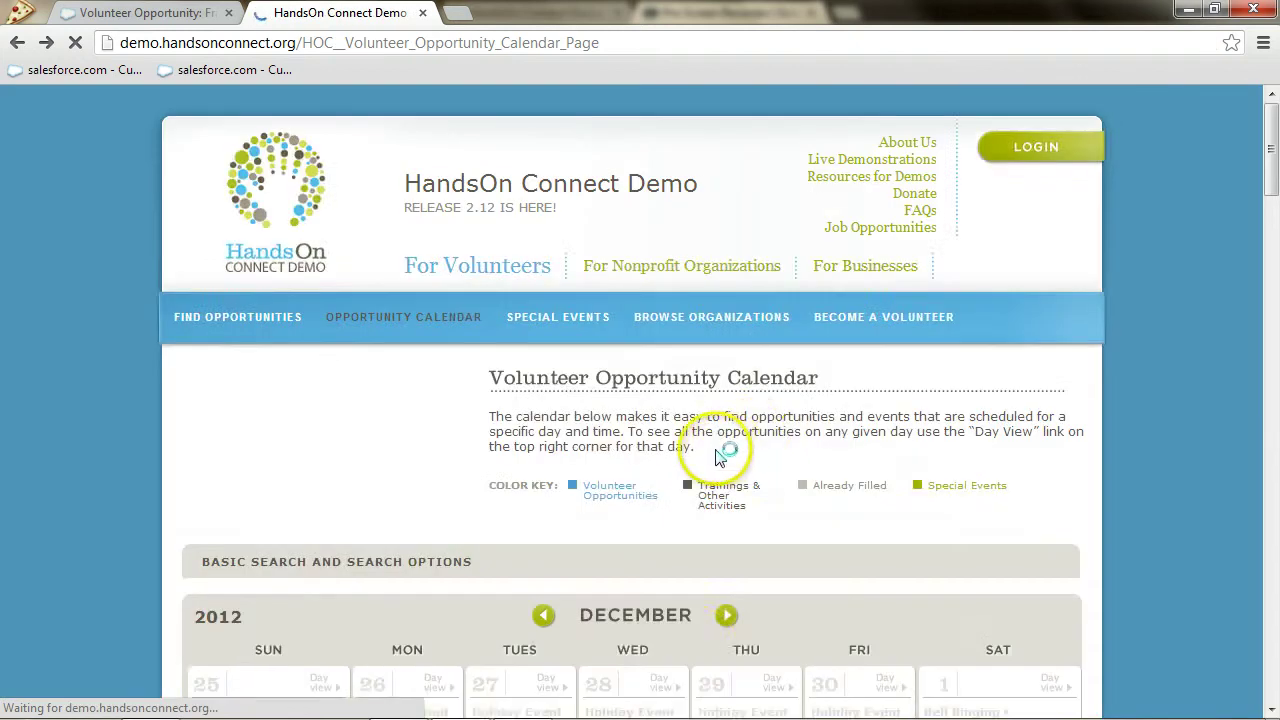
scroll(700, 452, down, 18)
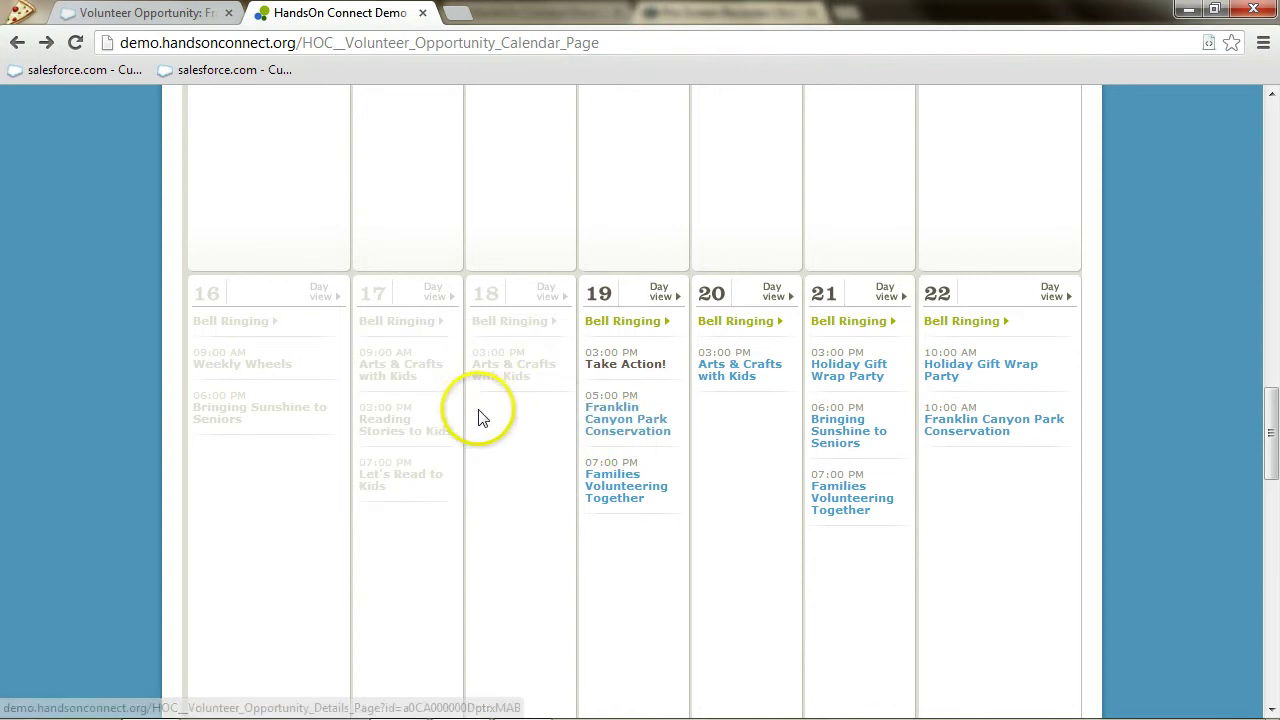
scroll(450, 465, up, 3)
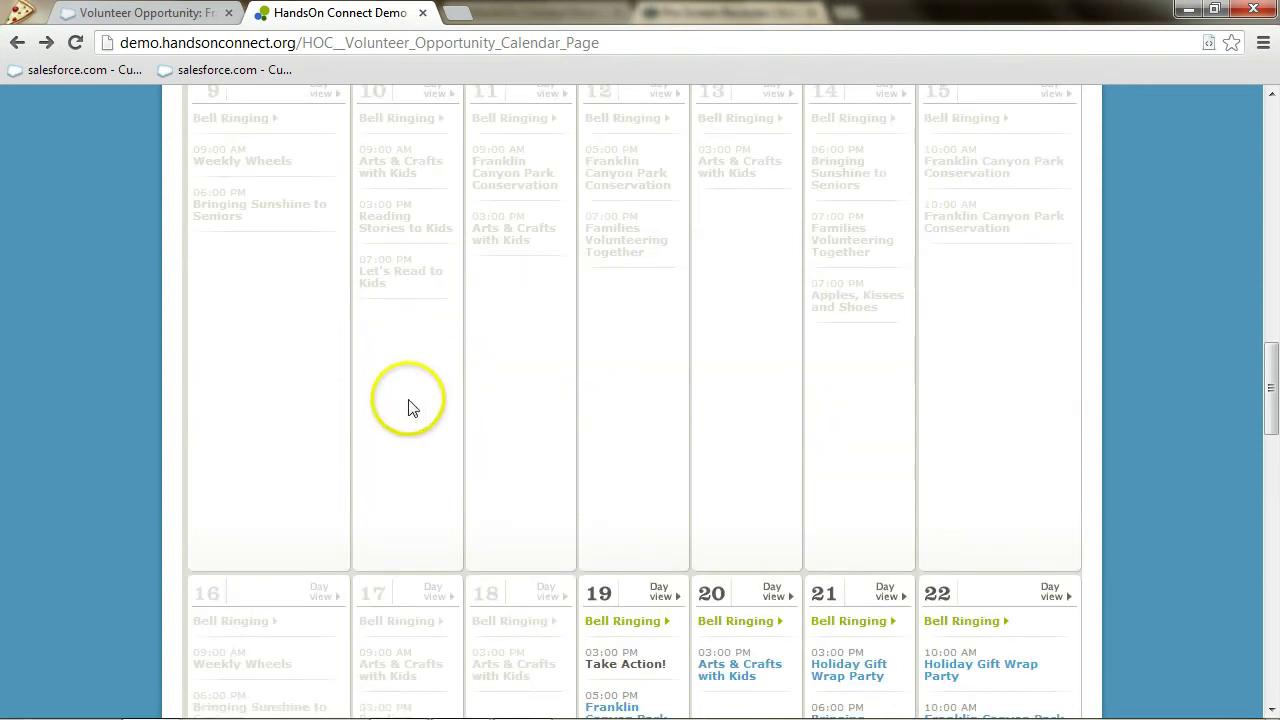
scroll(534, 434, down, 2)
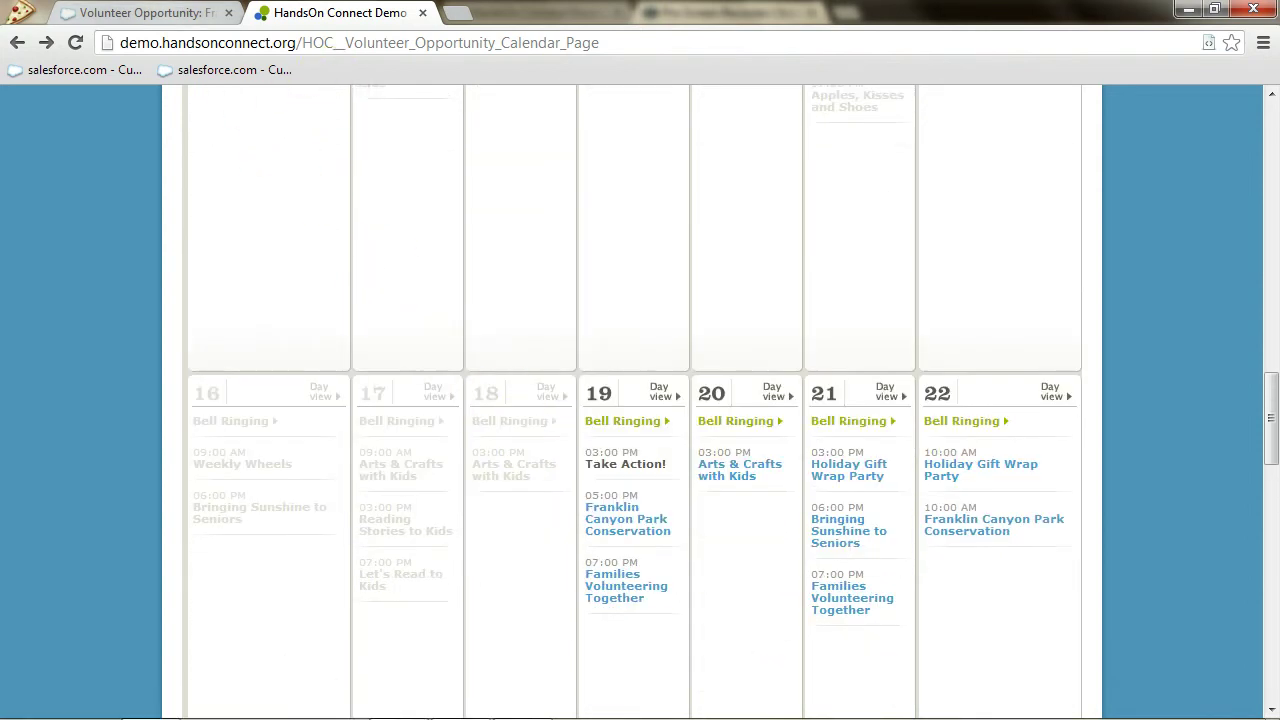
Step: Review the related lists on the opportunity's Franklin Canyon Park location record in Salesforce, and view the Recycle Bin again
click(140, 12)
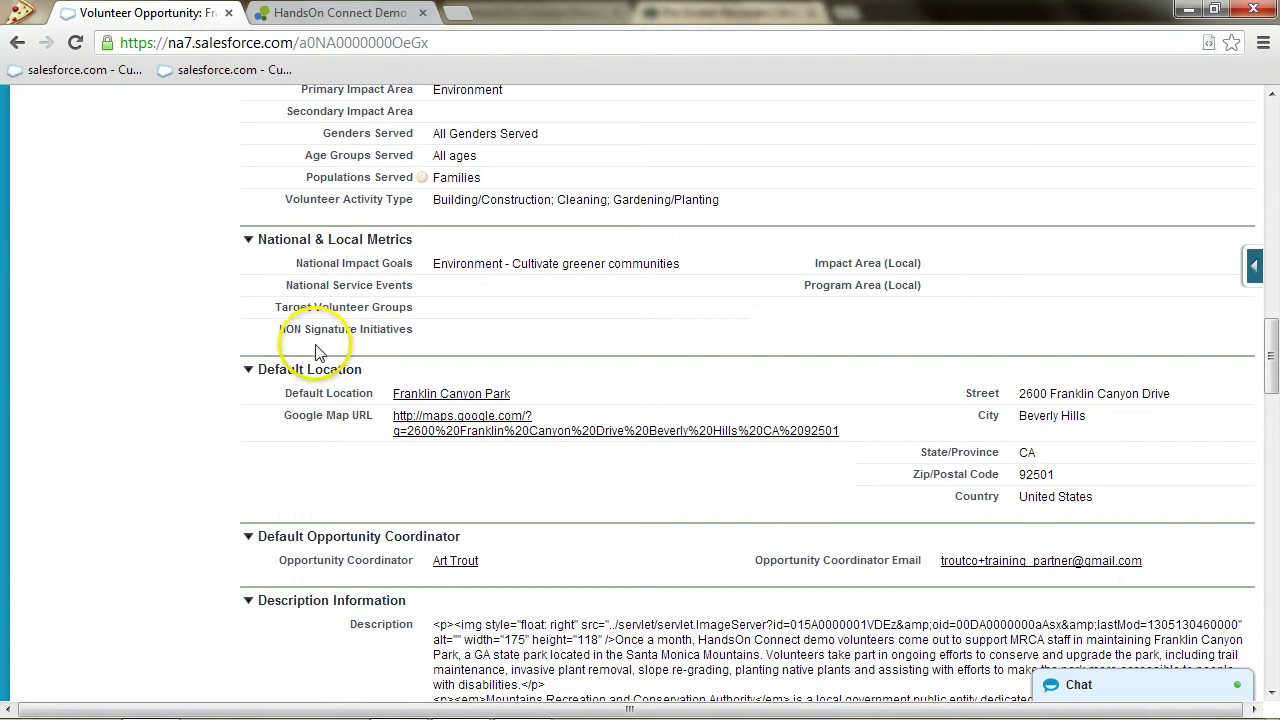
click(452, 394)
scroll(455, 400, down, 4)
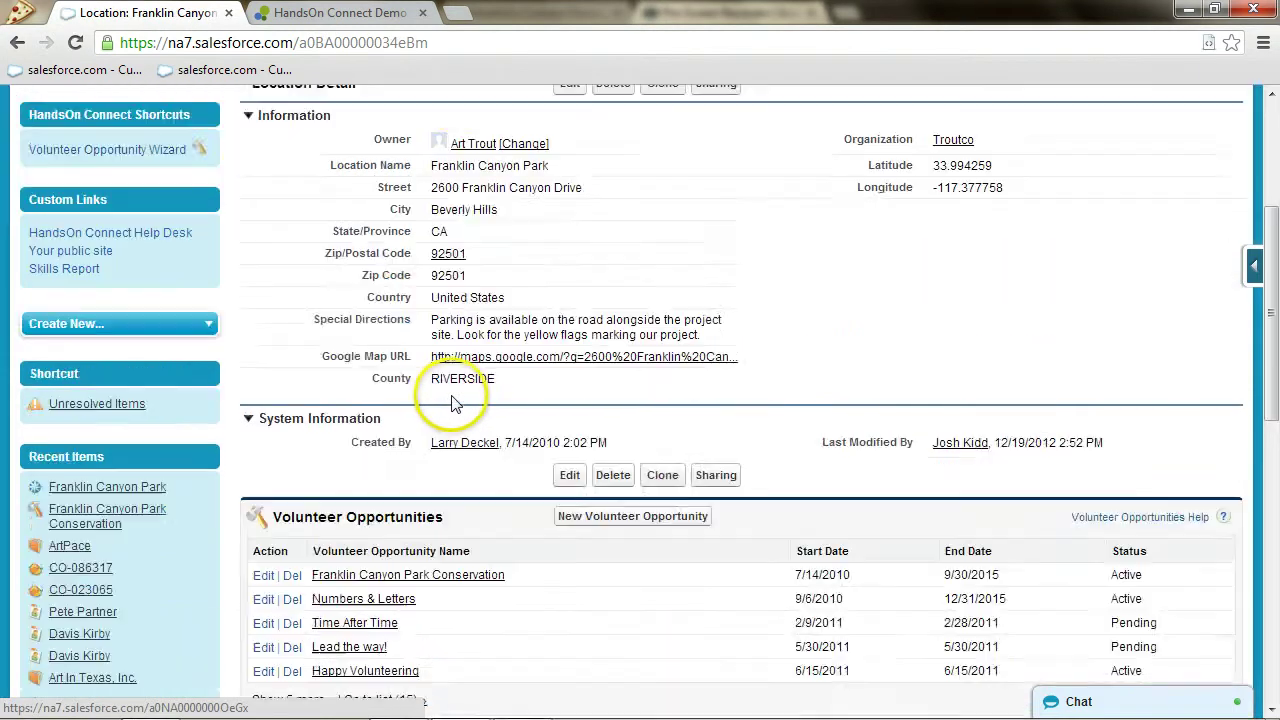
scroll(420, 316, down, 2)
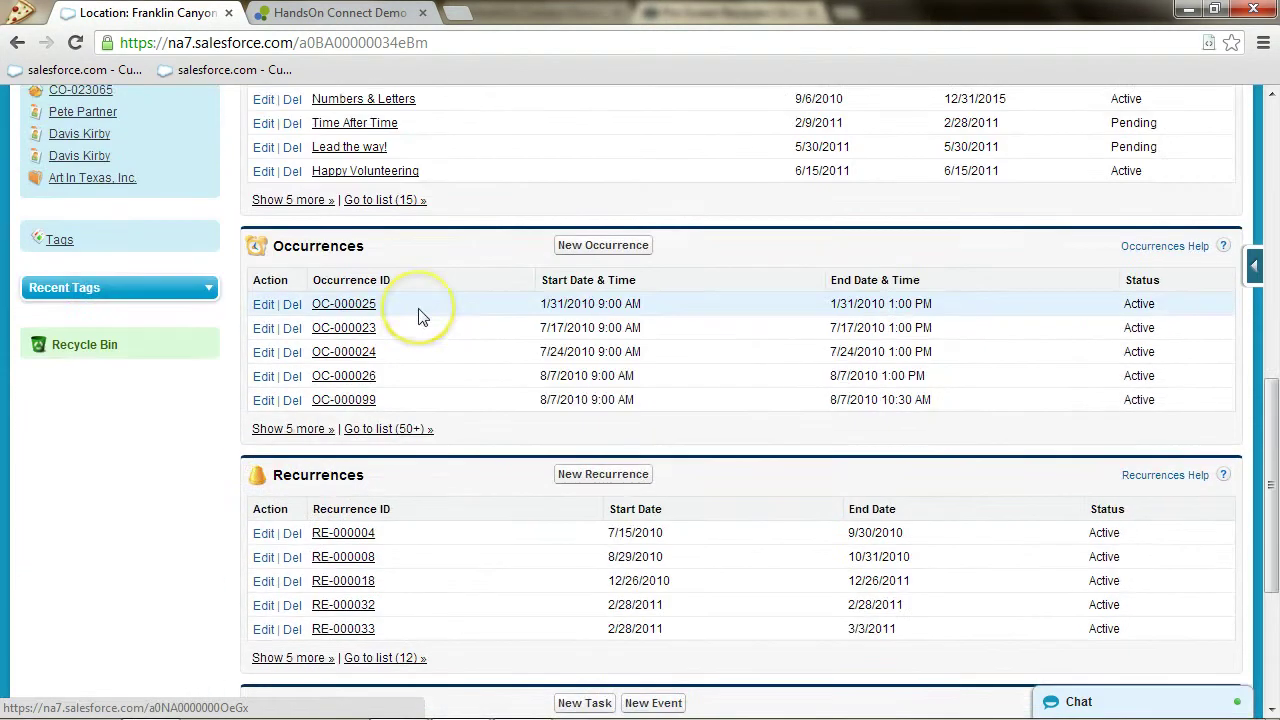
scroll(420, 316, down, 1)
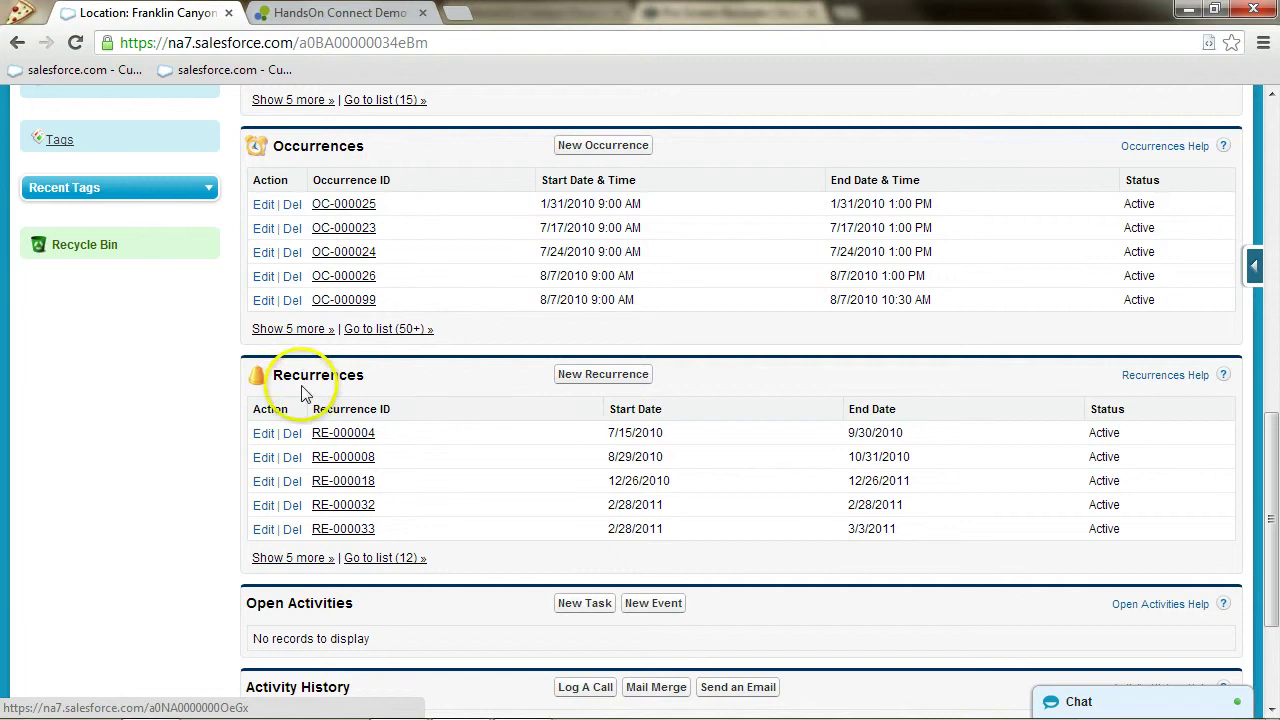
scroll(360, 495, down, 2)
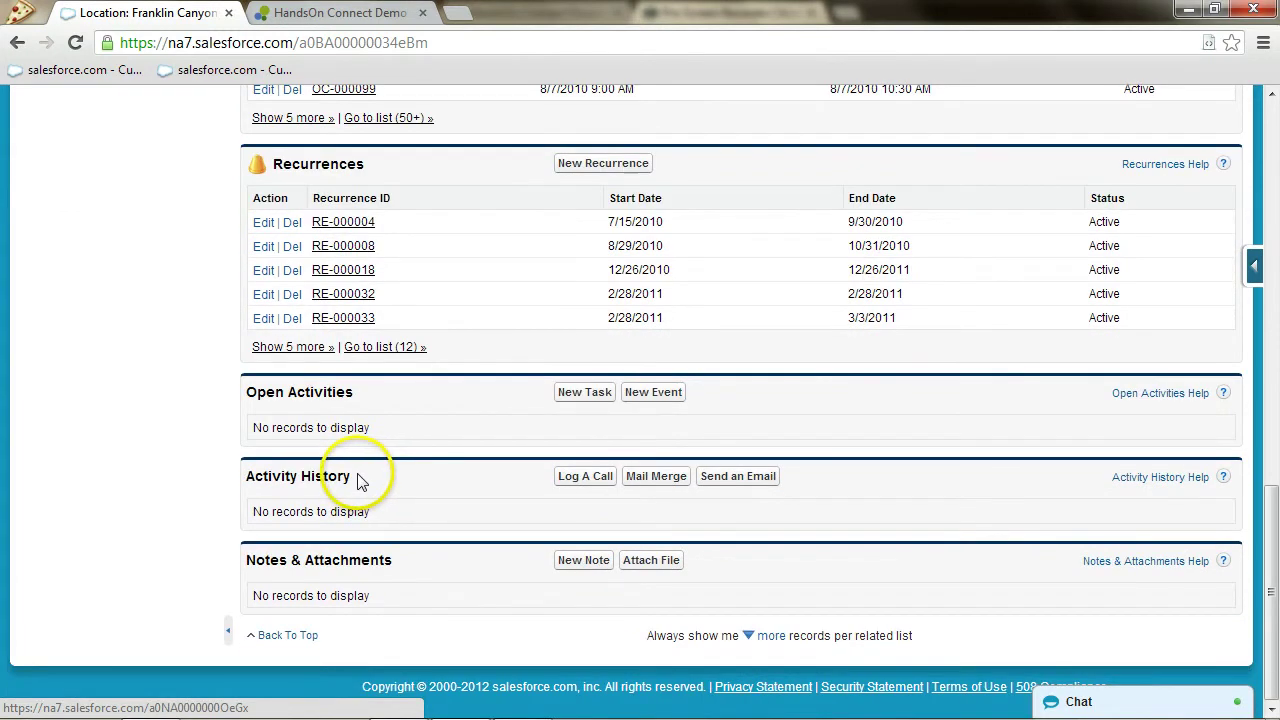
scroll(360, 480, up, 7)
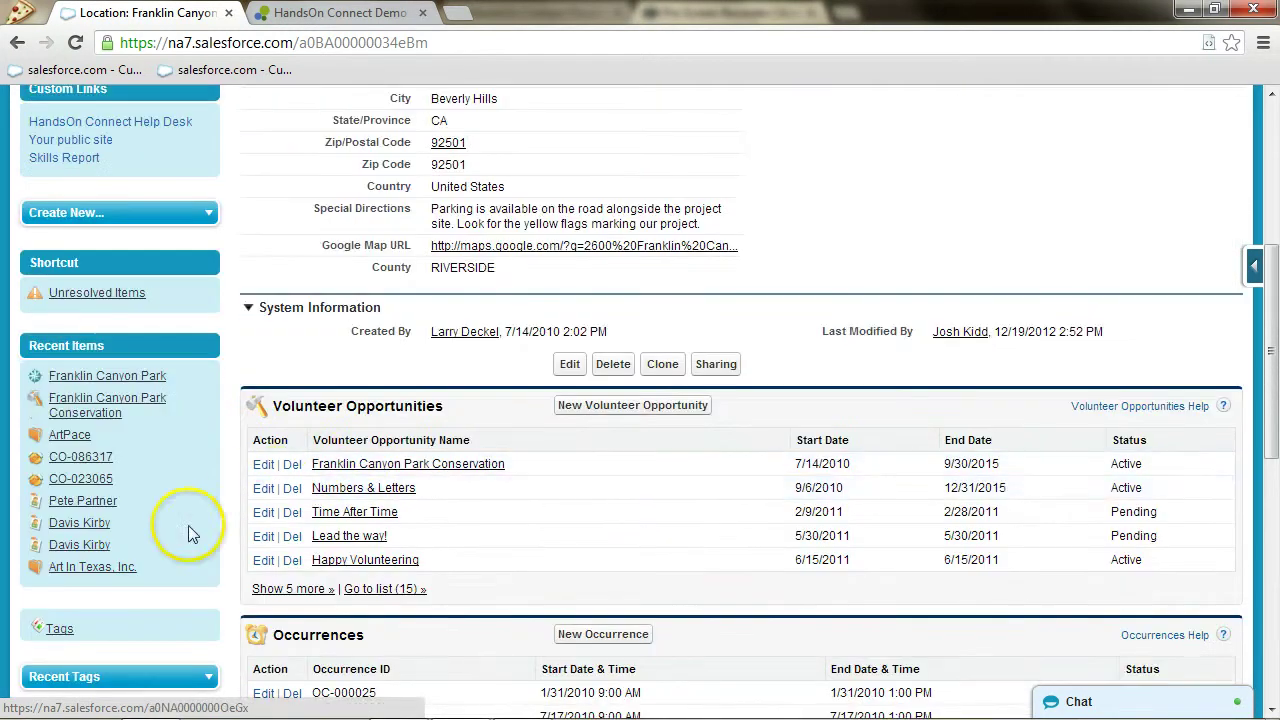
scroll(193, 533, down, 2)
click(80, 547)
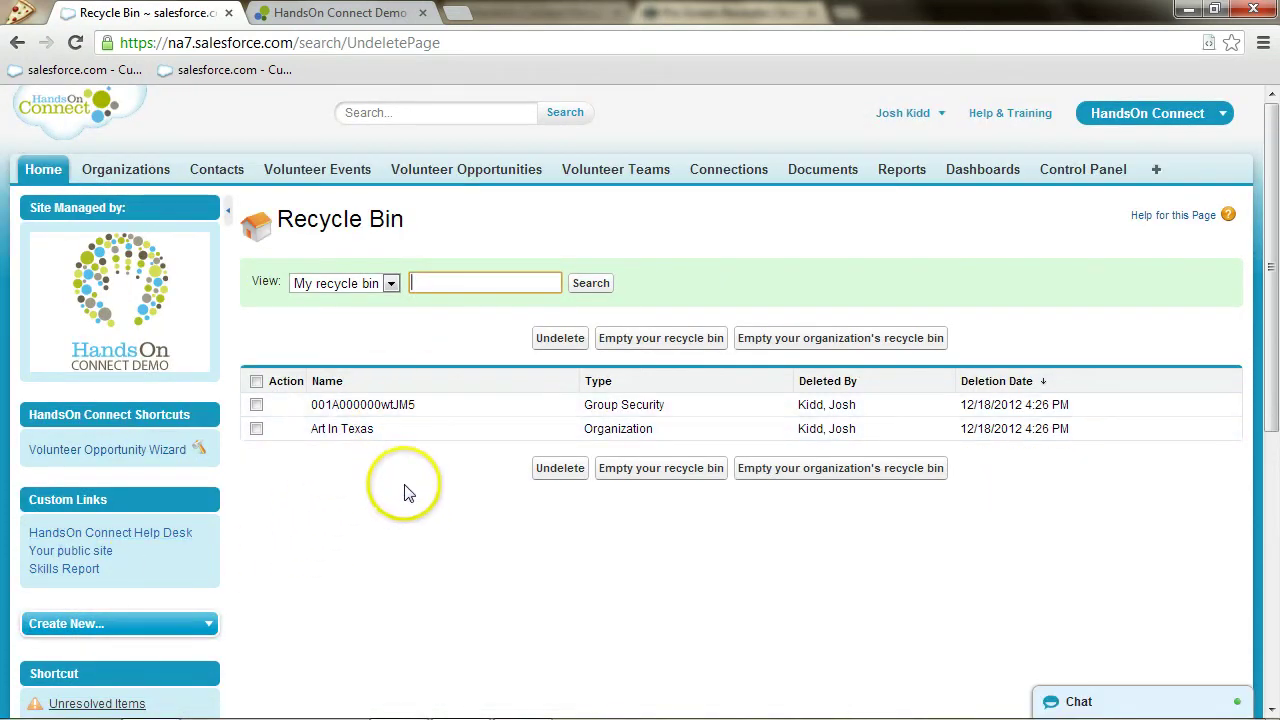
Step: Open the Missing Information- VO report in the HOC Support folder, review its filters and records, and return to the report list
click(912, 174)
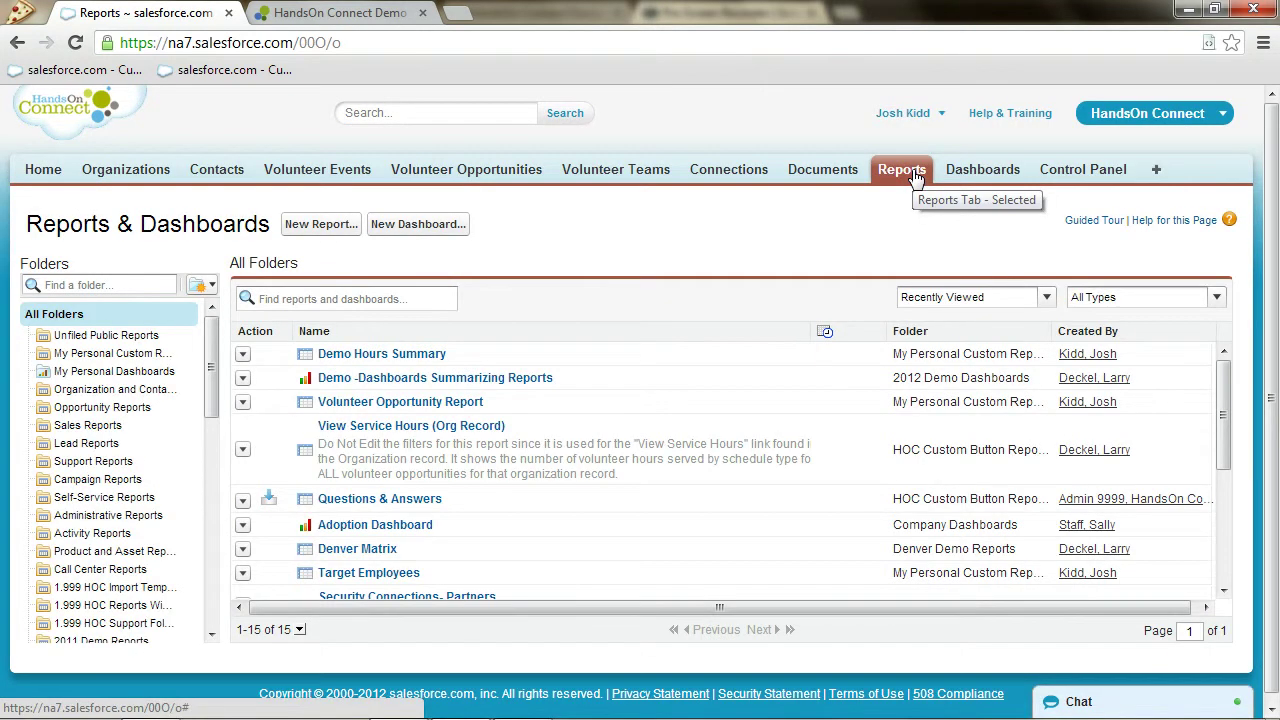
scroll(90, 490, down, 6)
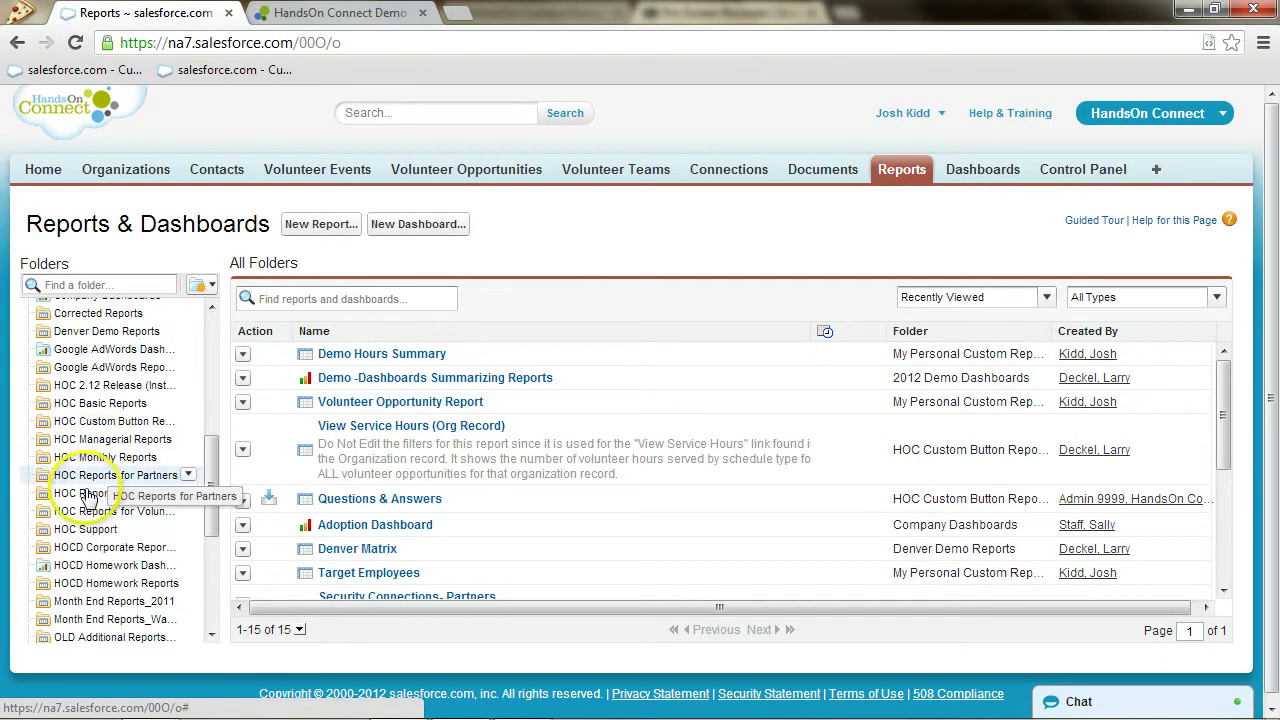
click(85, 529)
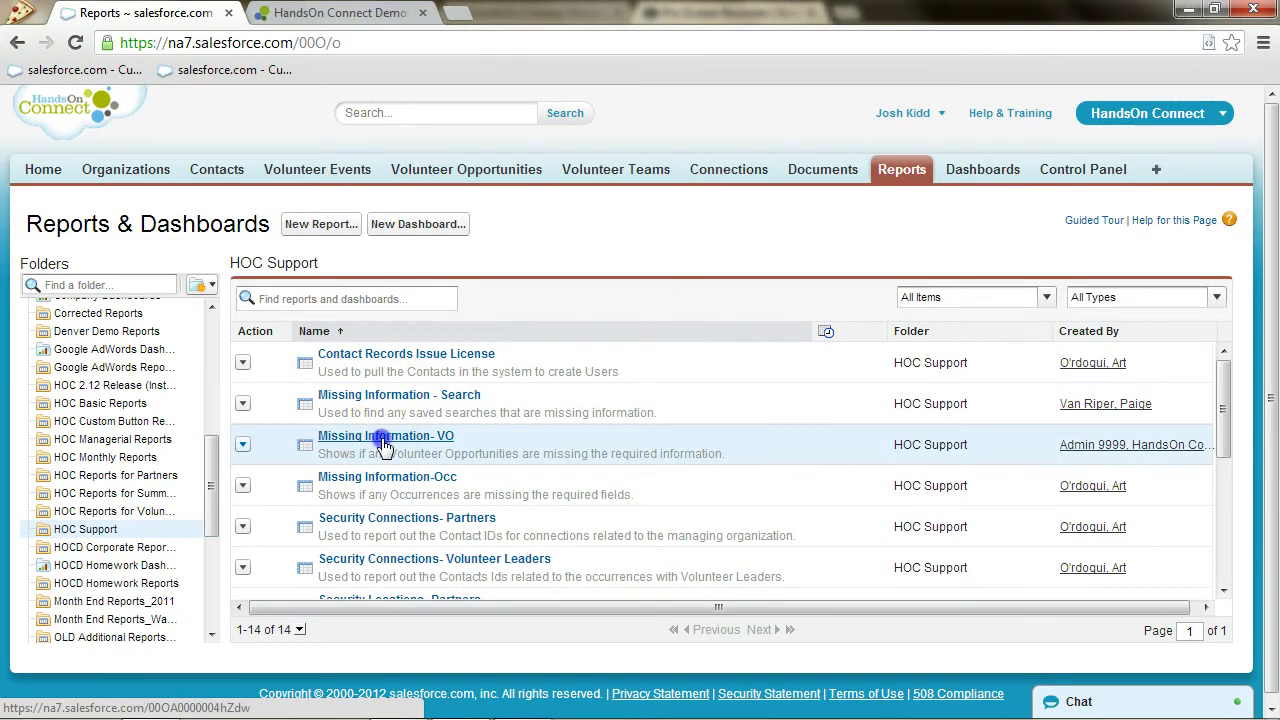
click(385, 440)
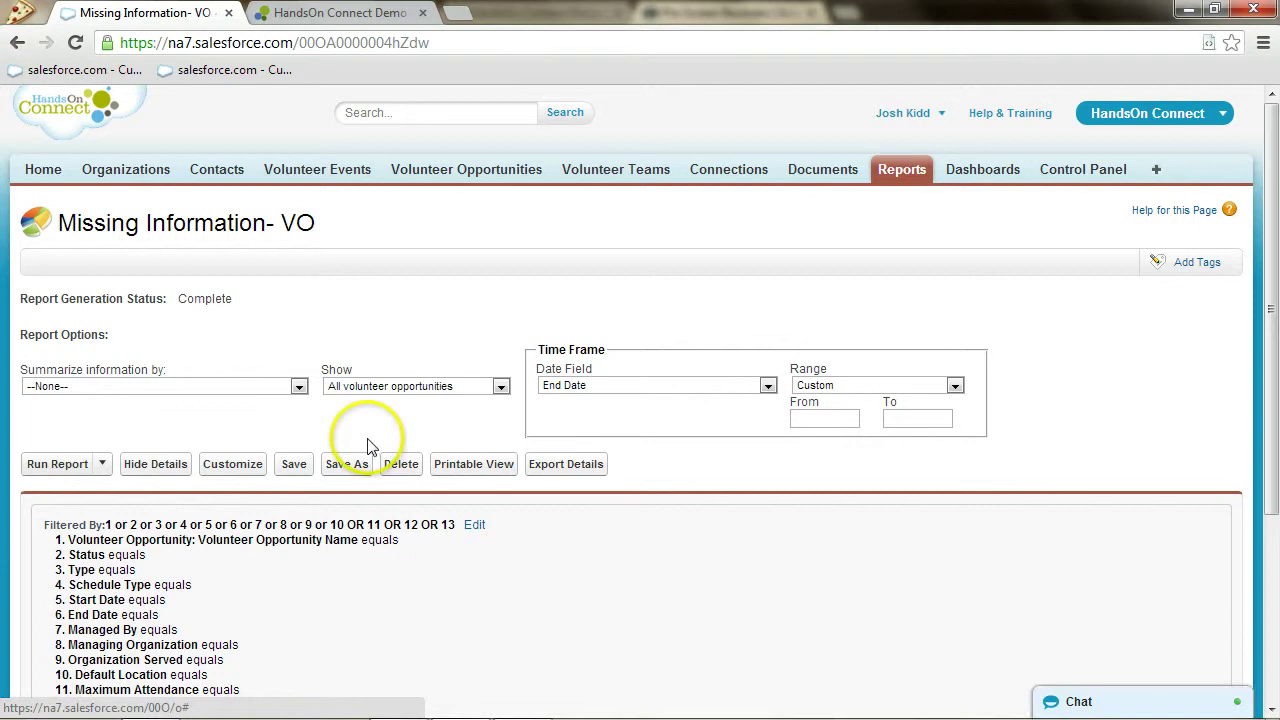
scroll(370, 430, down, 3)
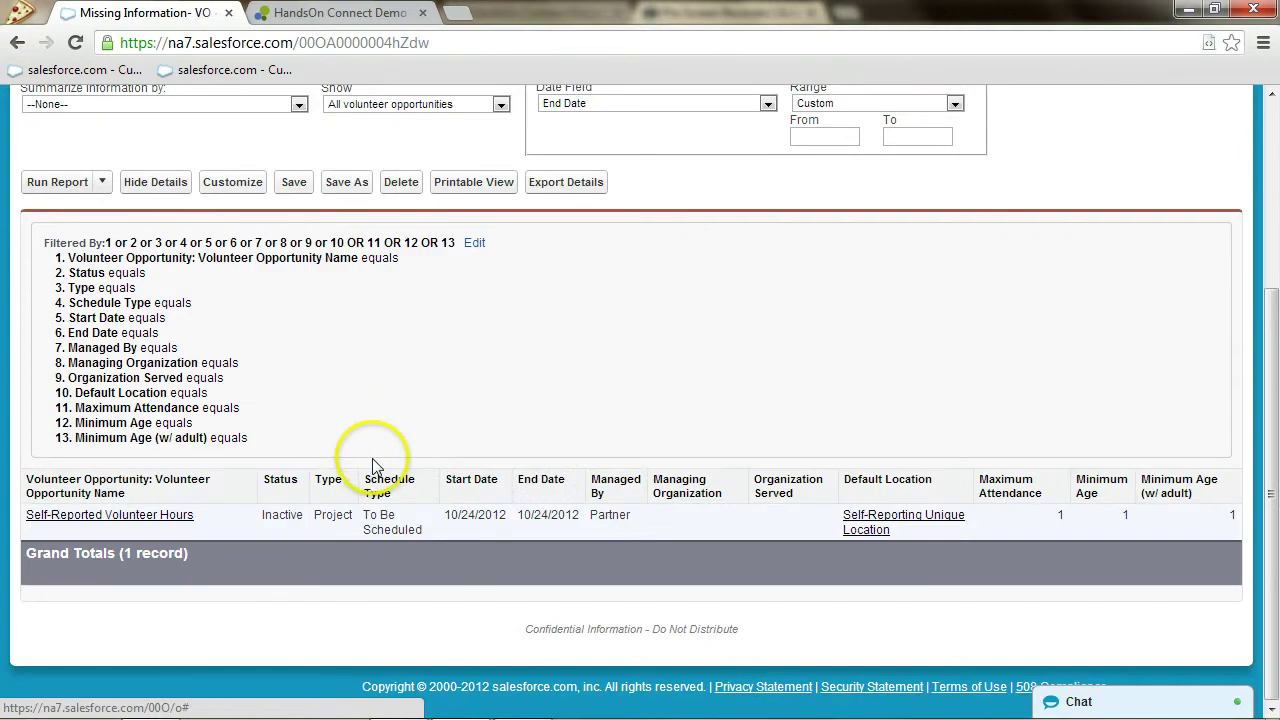
scroll(371, 450, up, 3)
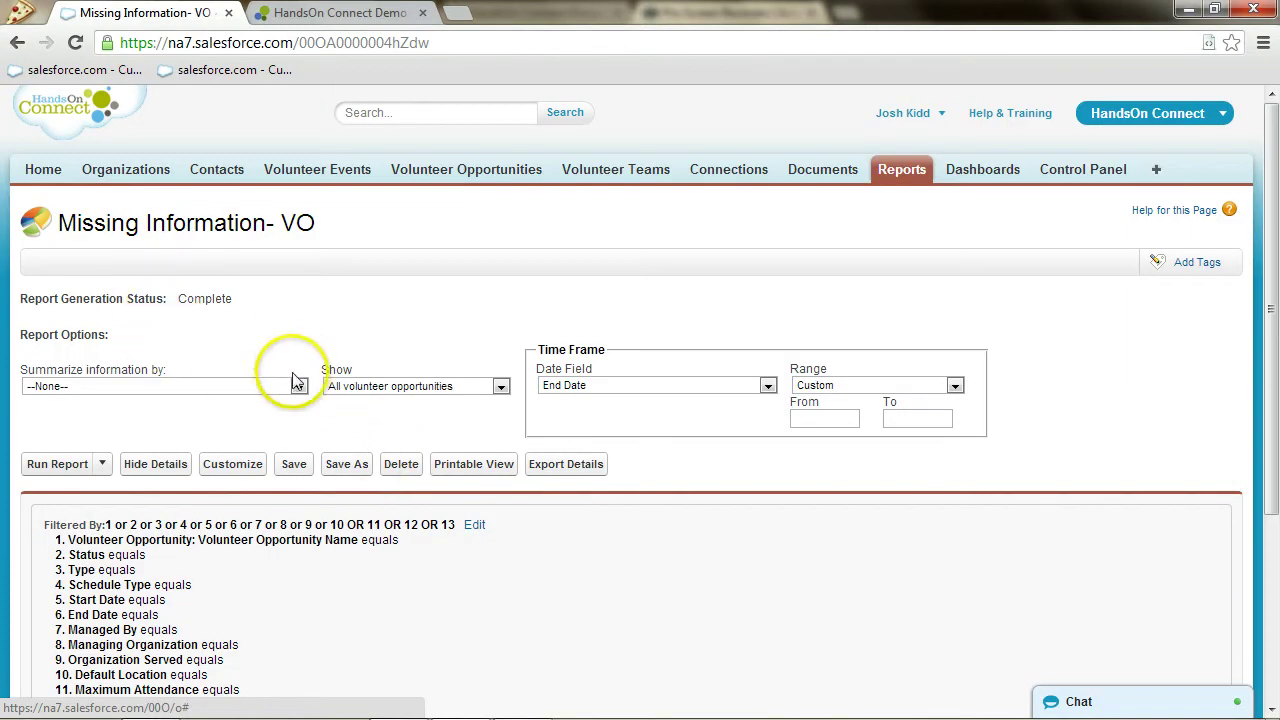
scroll(303, 523, down, 3)
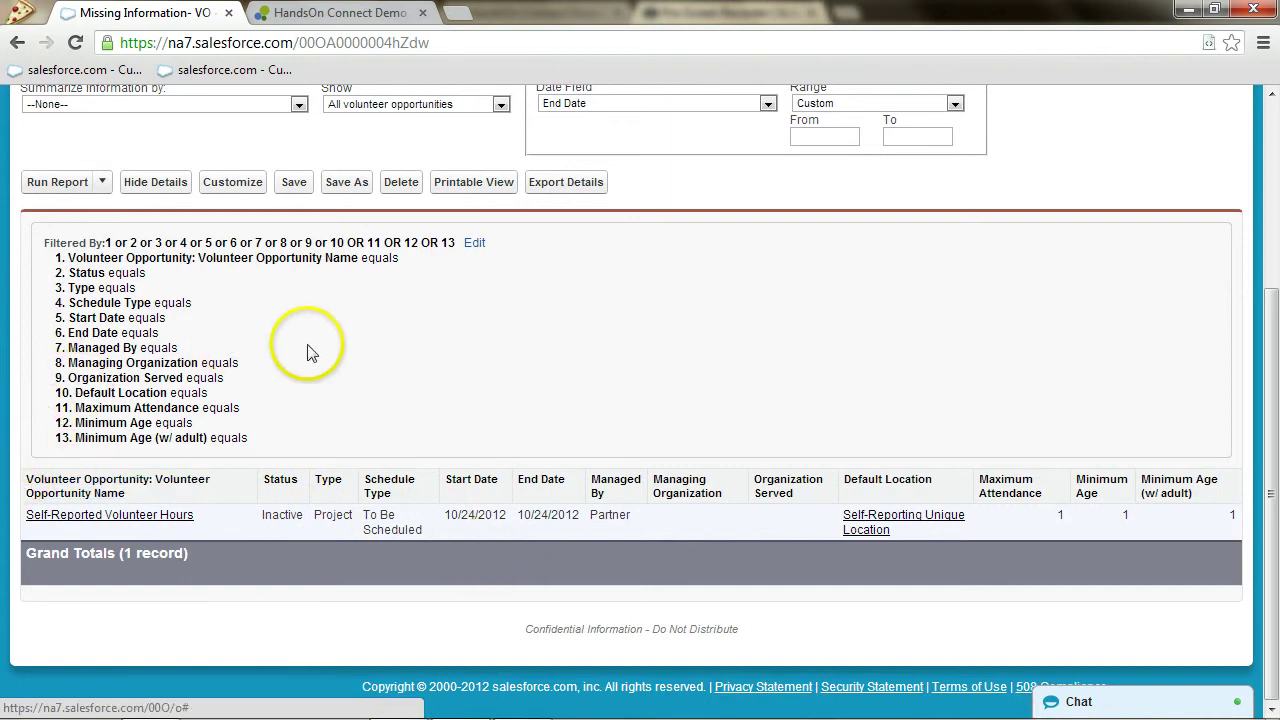
click(14, 43)
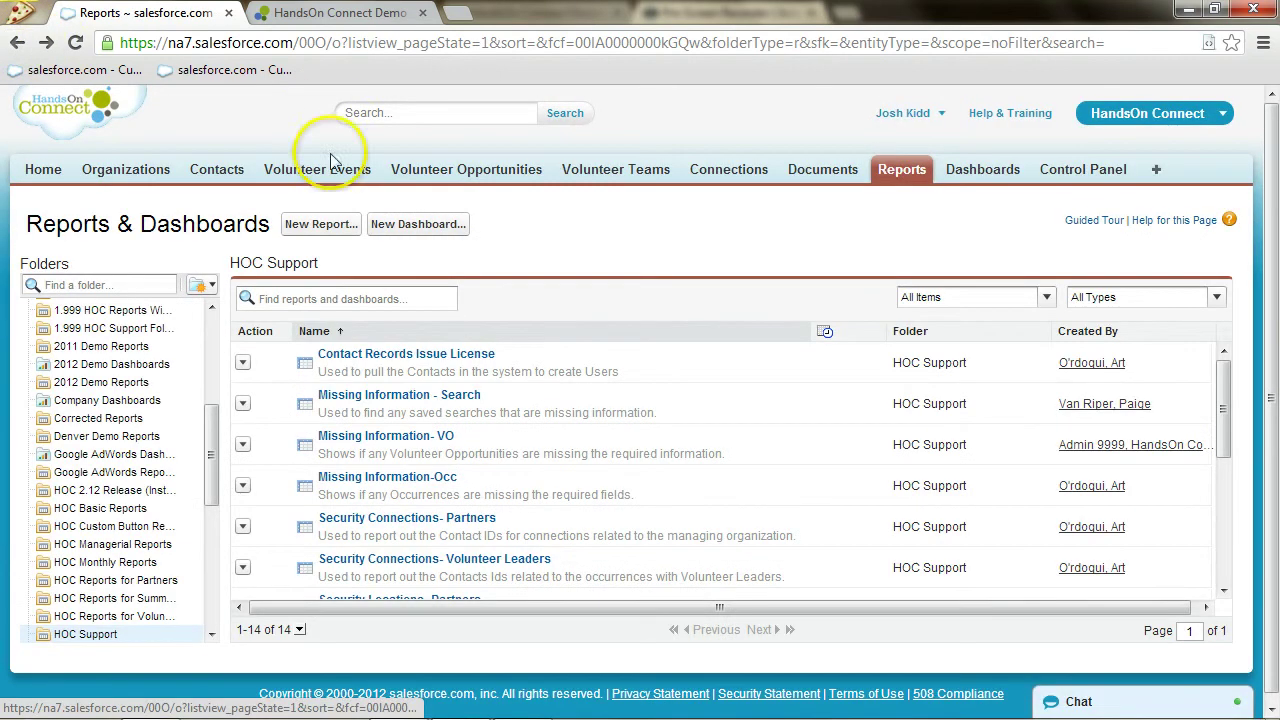
Step: Open the Organizations home page and look through its Reports and Tools sections
click(120, 172)
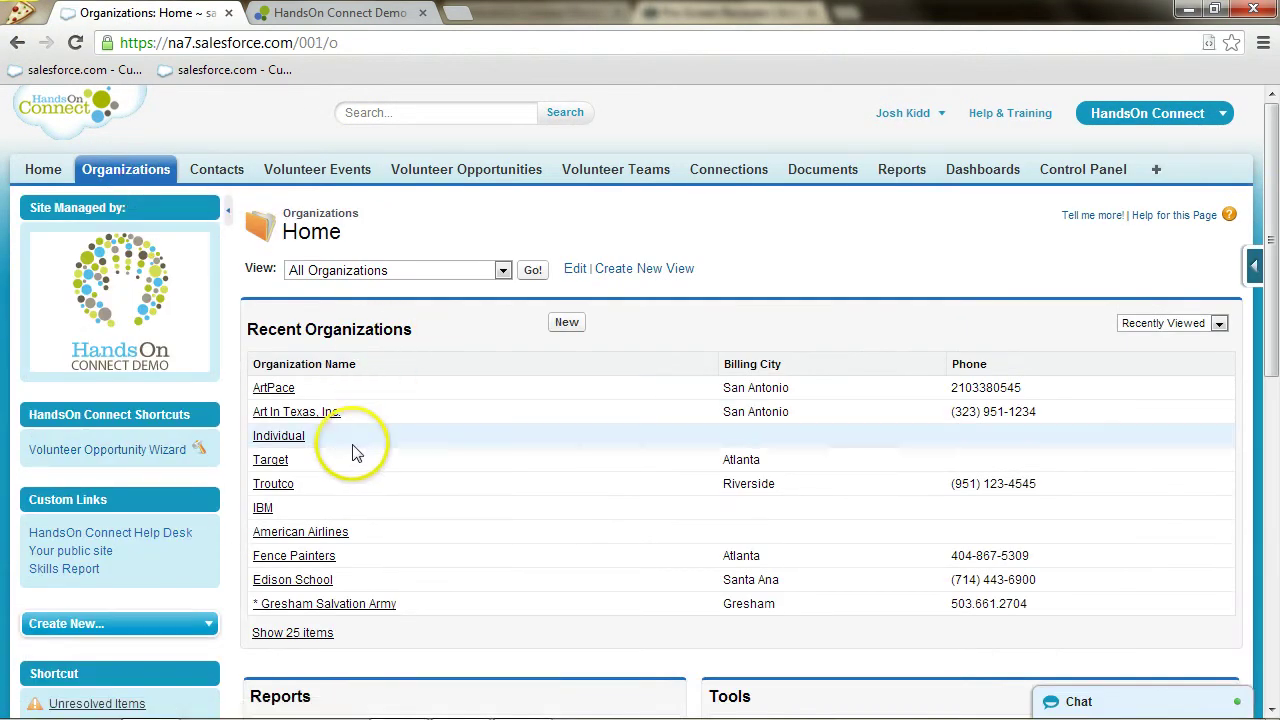
scroll(362, 446, down, 1)
scroll(358, 452, down, 2)
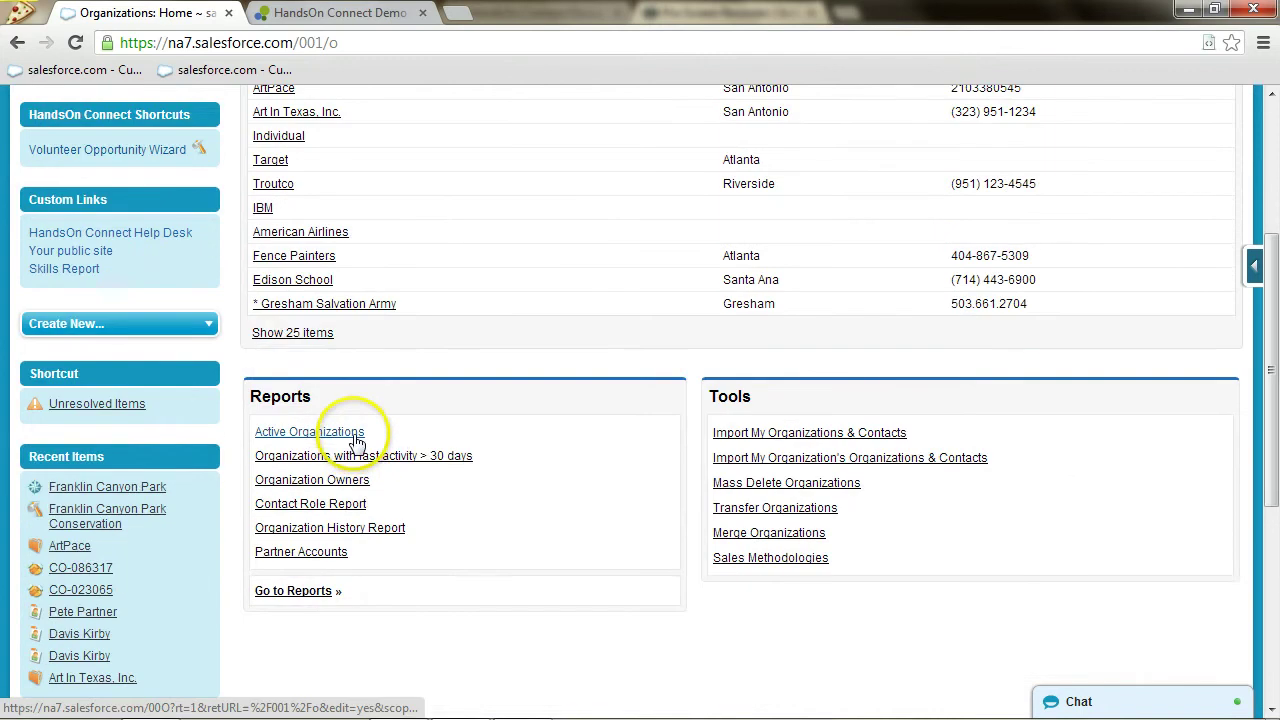